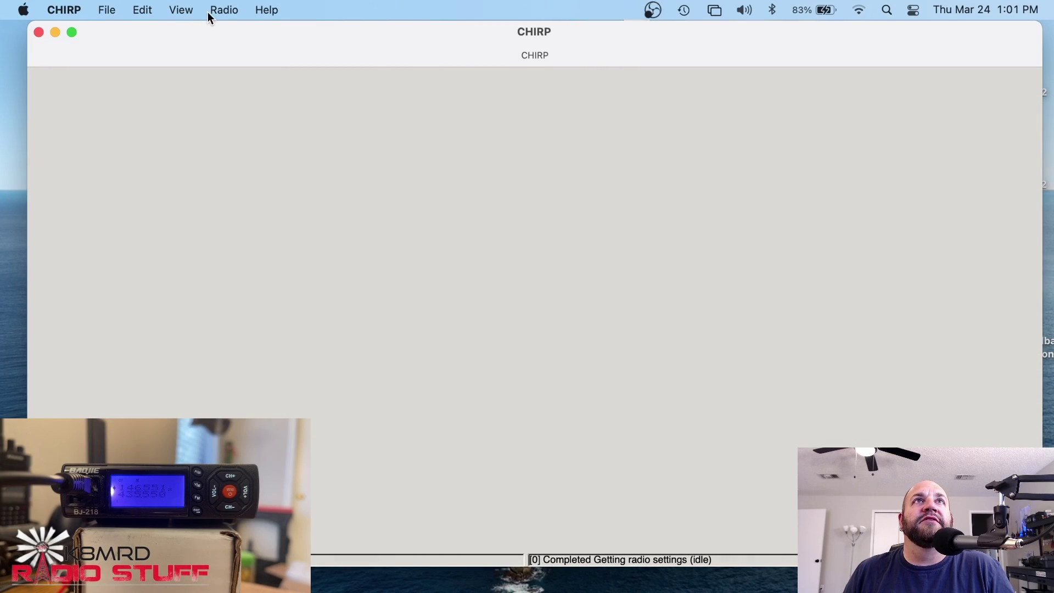
- Start a download from the radio and select the serial port /dev/cu.usbserial-14130
click(222, 11)
click(246, 31)
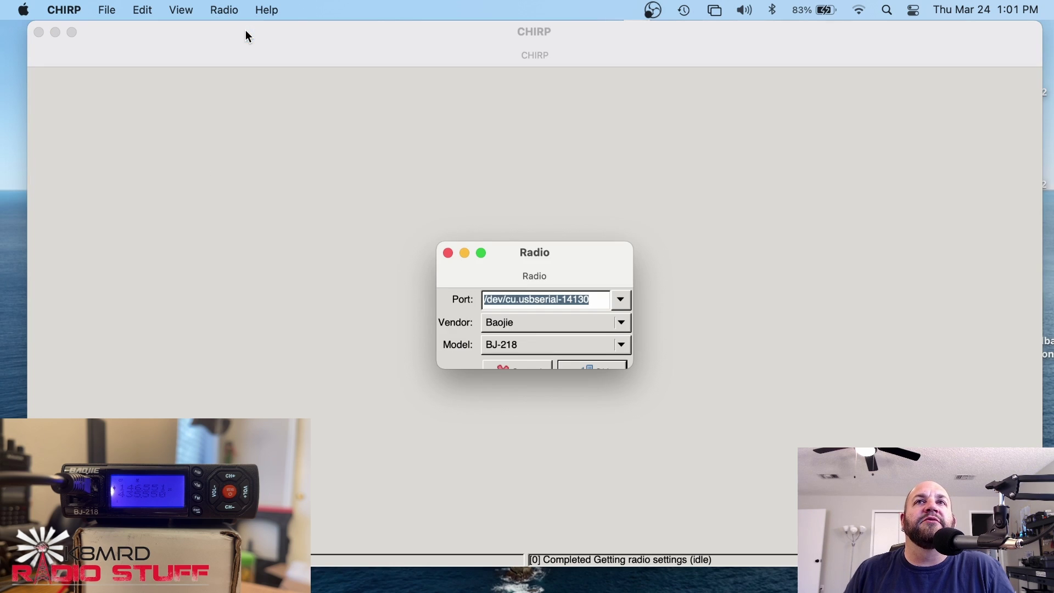
drag(532, 261, 483, 230)
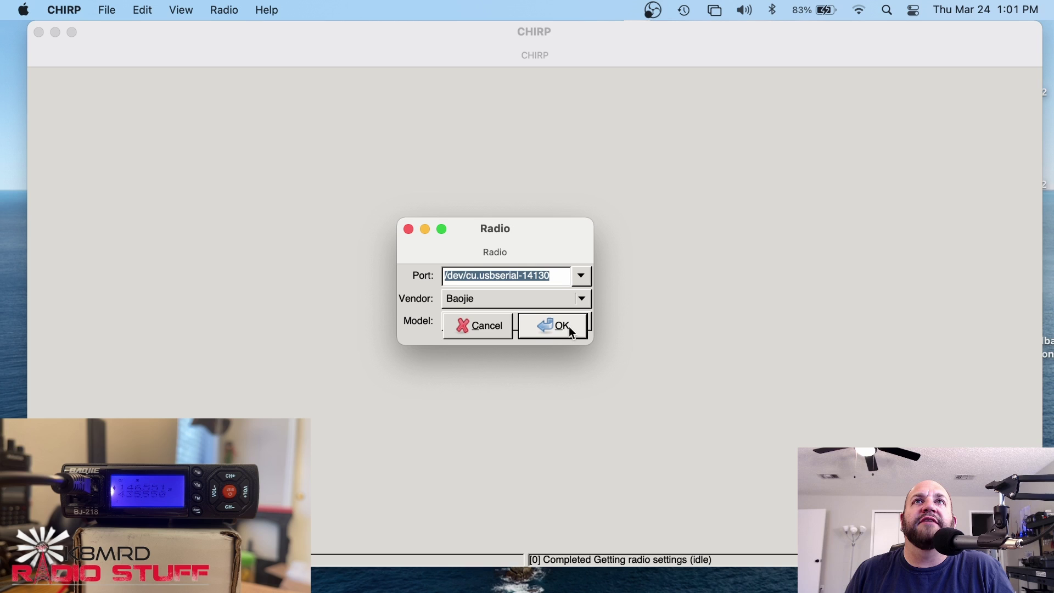
drag(590, 344, 640, 369)
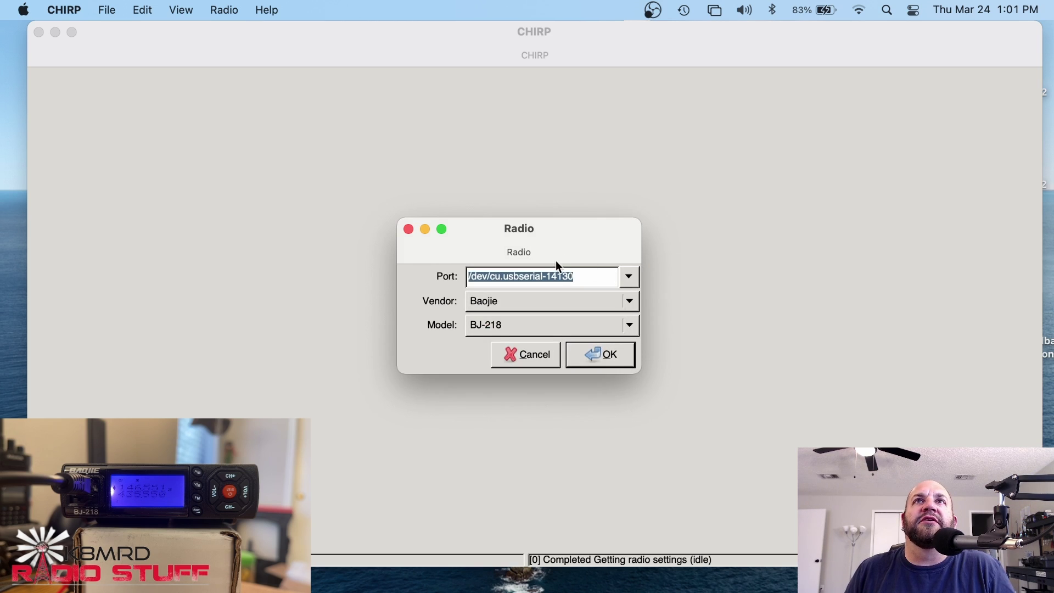
click(635, 279)
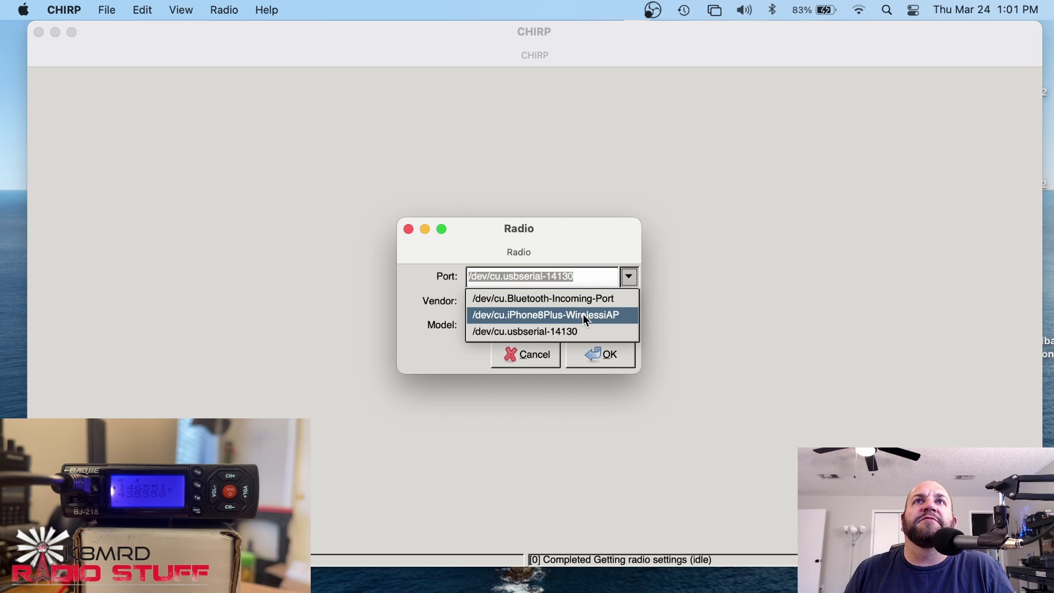
click(566, 329)
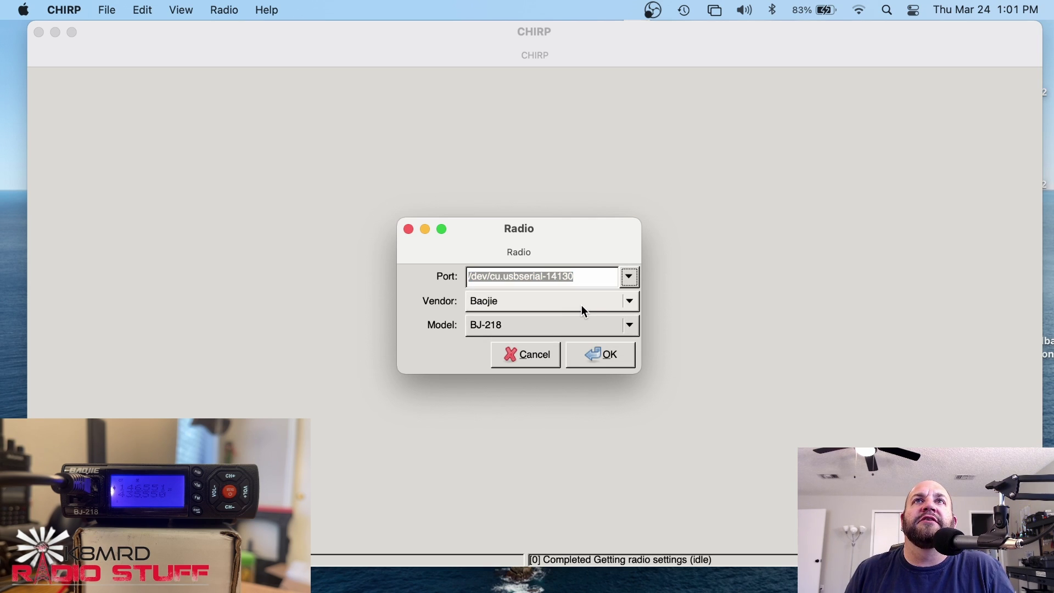
- Choose vendor Baojie and model BJ-218, and download the radio's memories
click(582, 310)
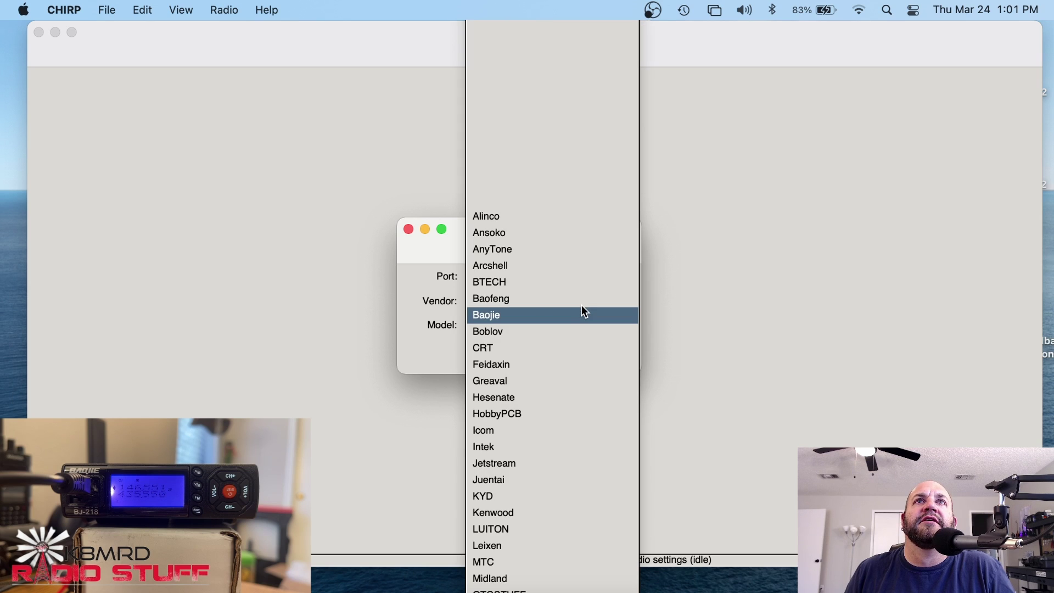
click(538, 311)
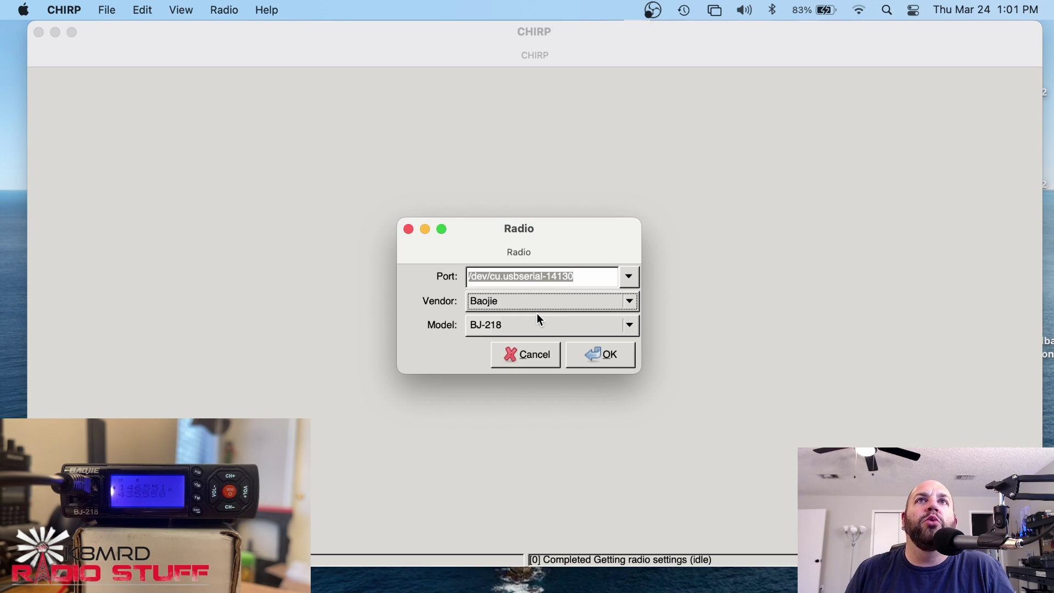
click(539, 320)
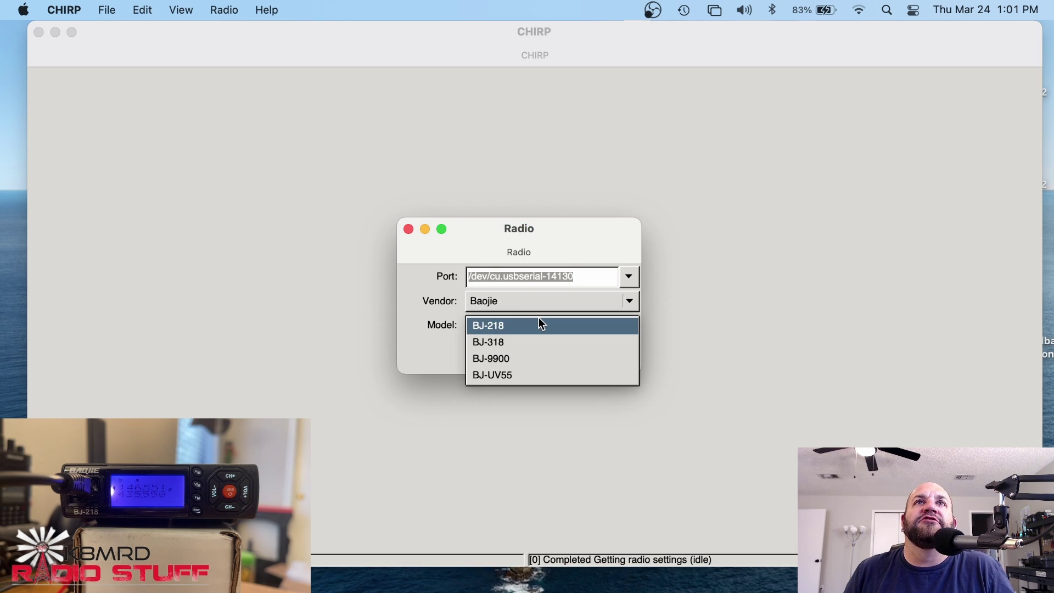
click(539, 320)
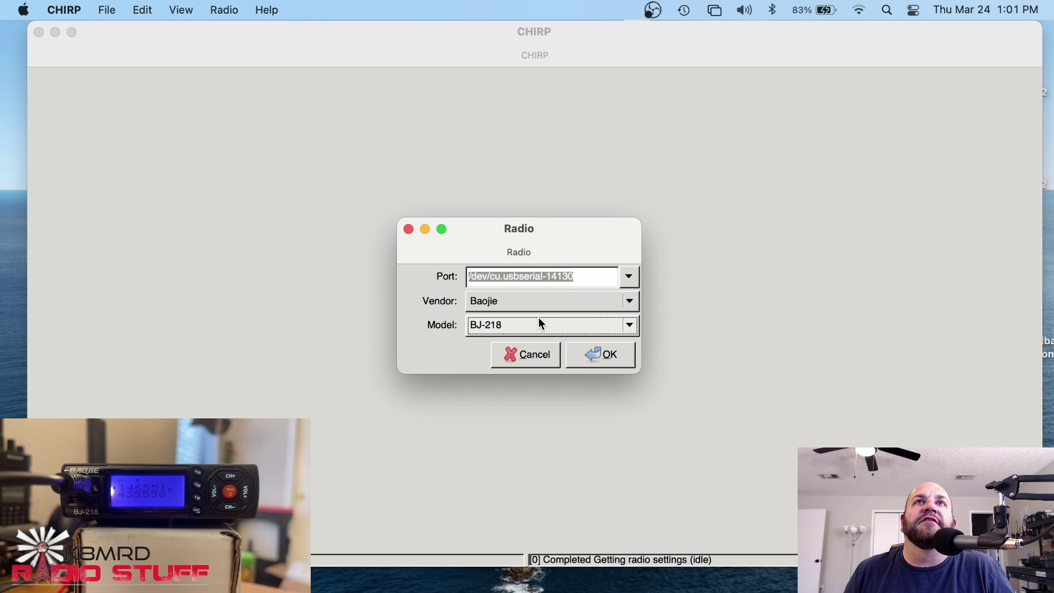
click(596, 354)
click(624, 378)
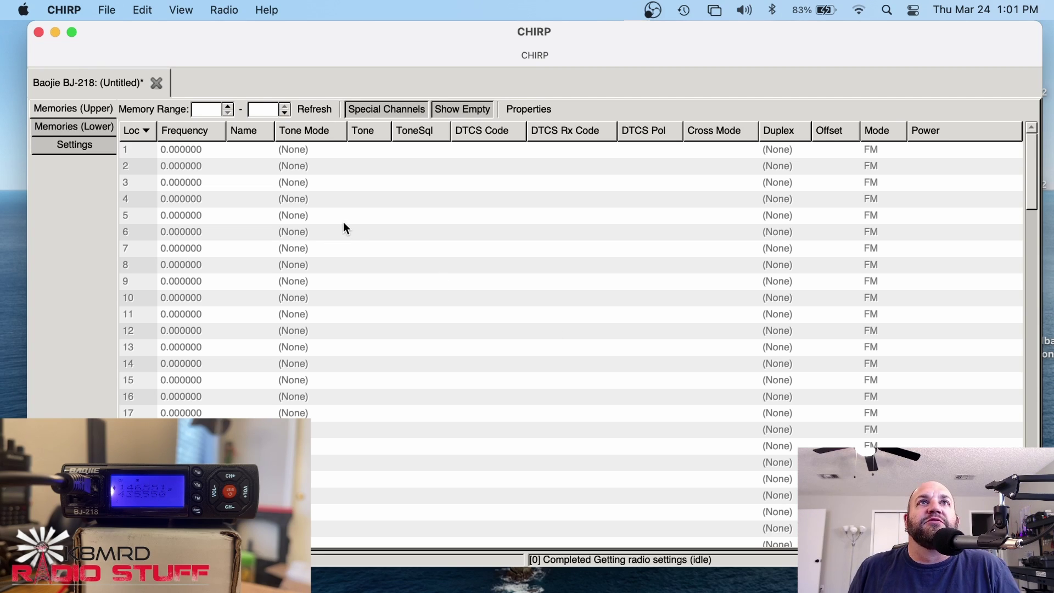
- Examine the upper memory list, the lower memory list and the settings page of the downloaded radio image
scroll(344, 221, down, 5)
scroll(344, 221, up, 5)
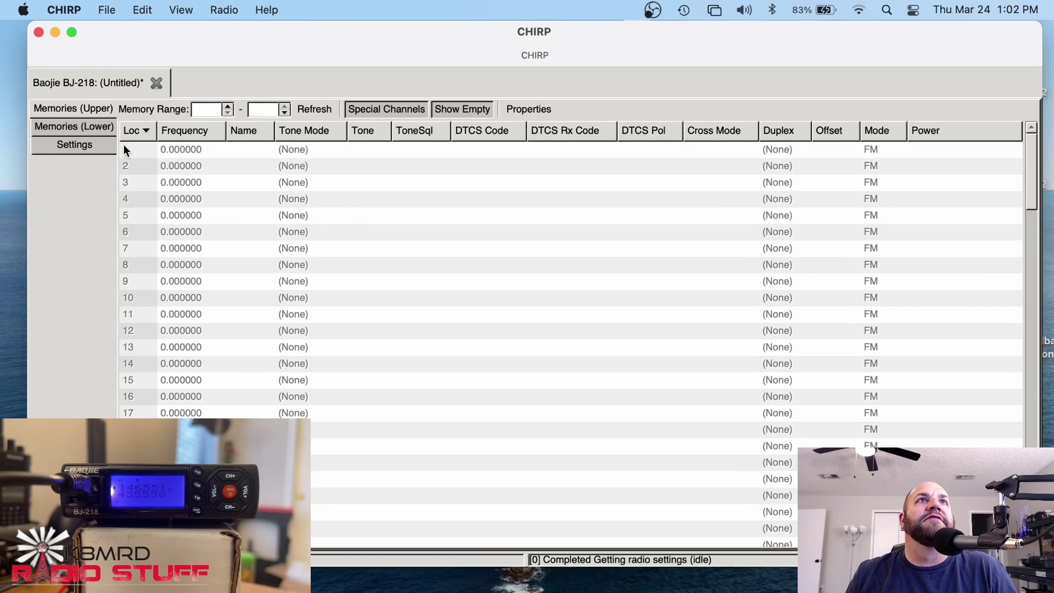
click(86, 110)
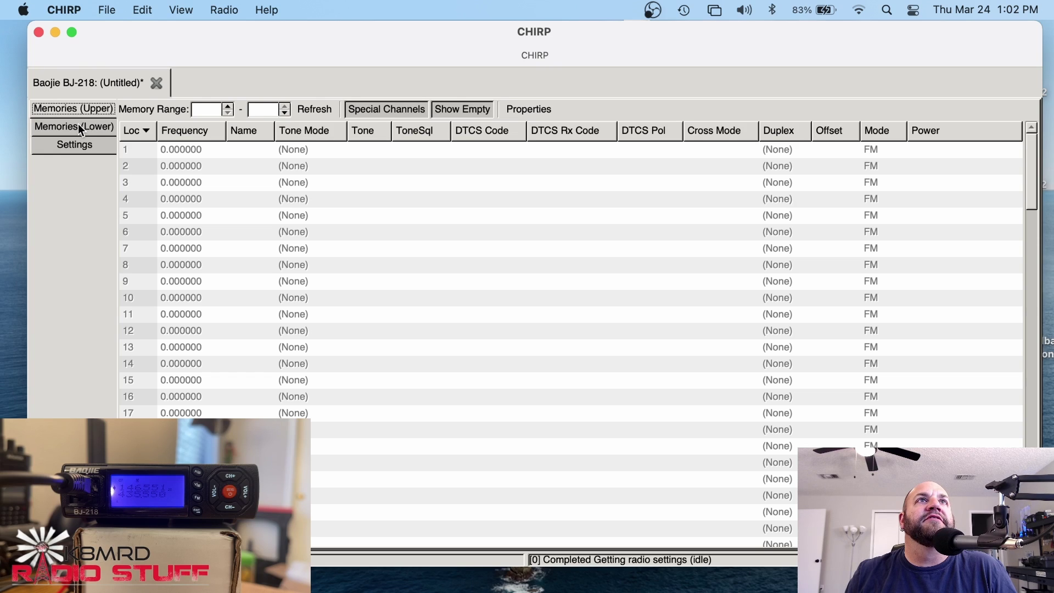
click(79, 126)
click(74, 108)
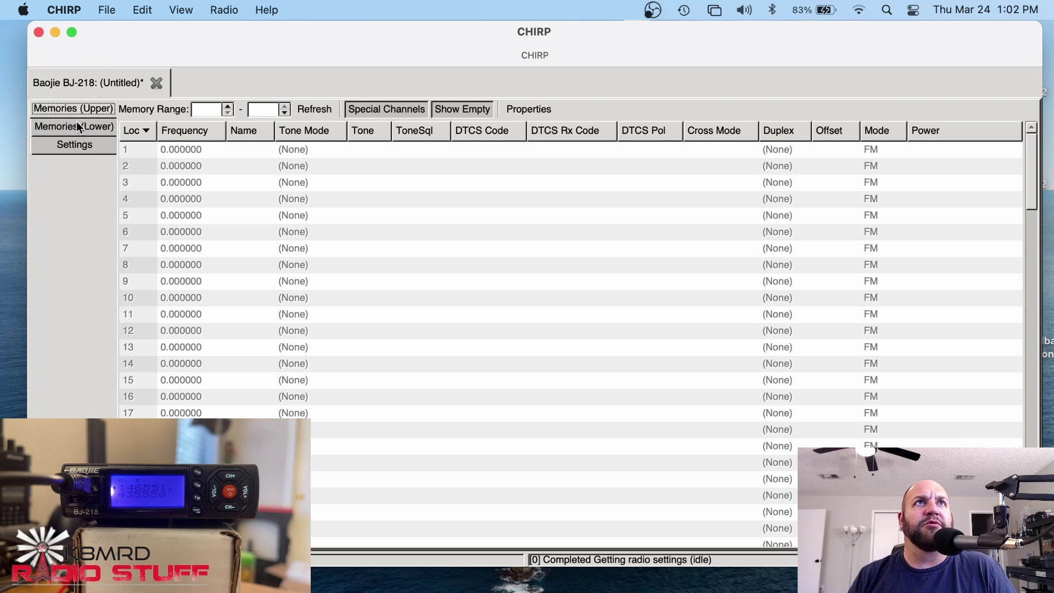
click(78, 125)
click(83, 147)
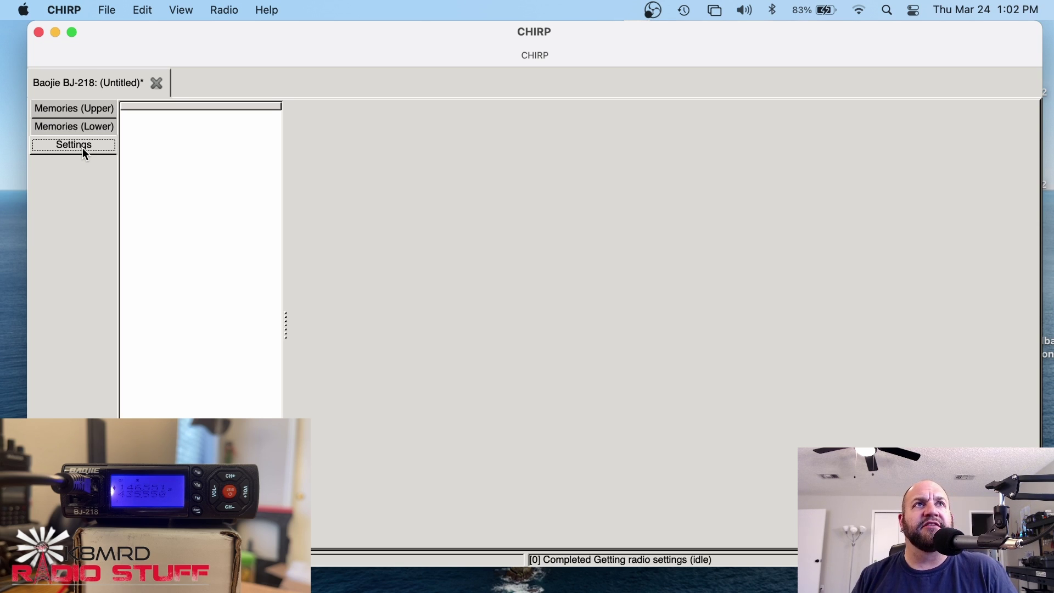
click(99, 129)
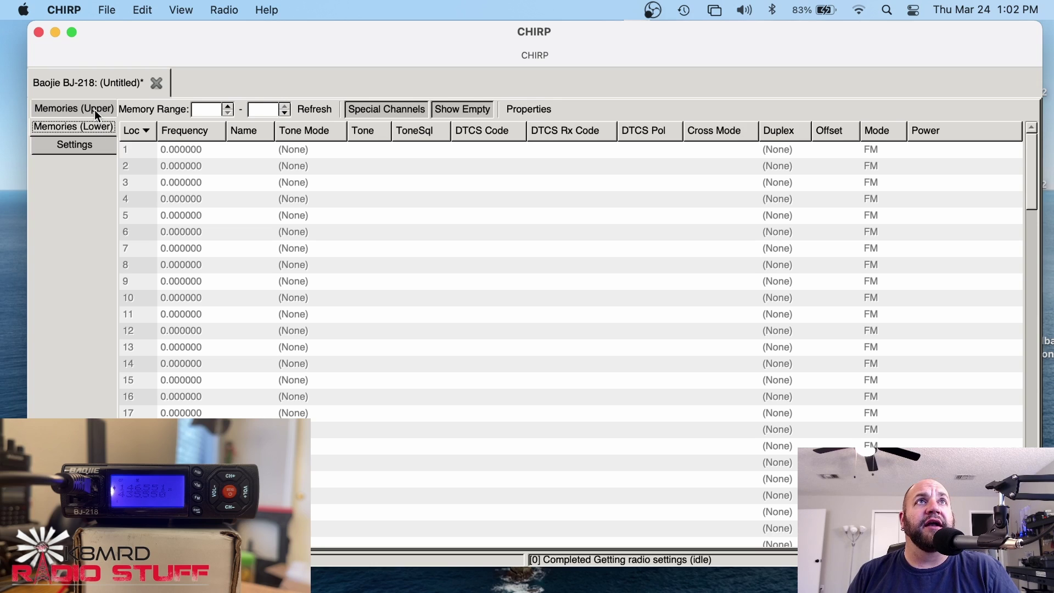
click(94, 110)
click(94, 124)
click(89, 113)
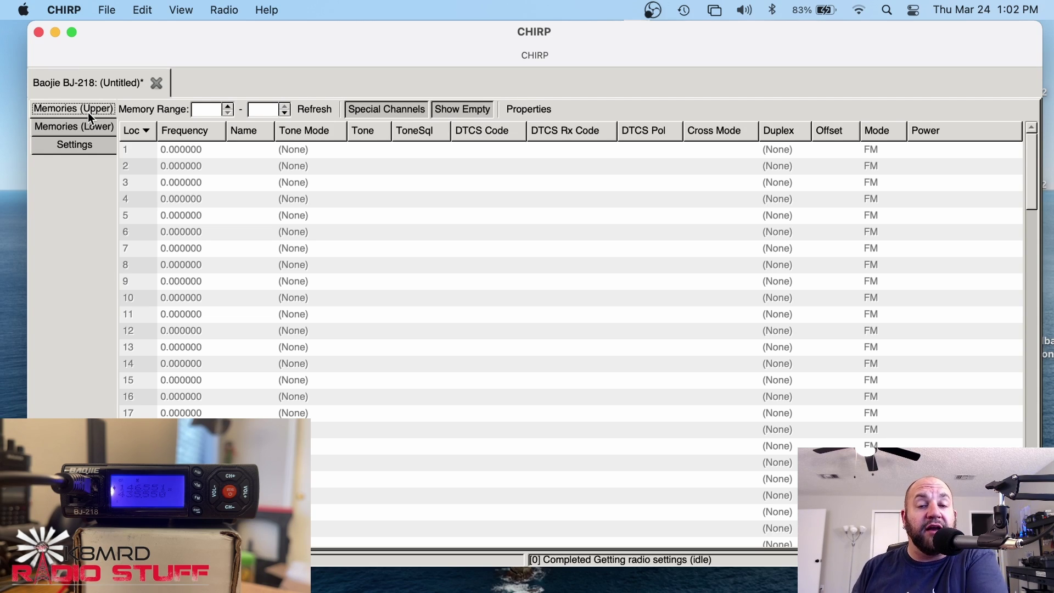
click(74, 143)
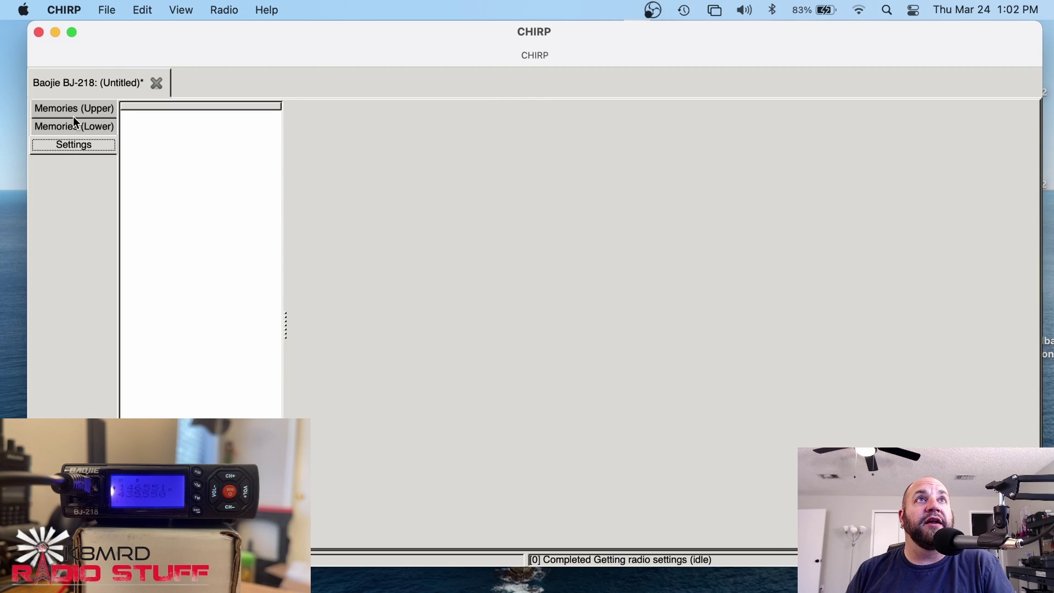
click(73, 115)
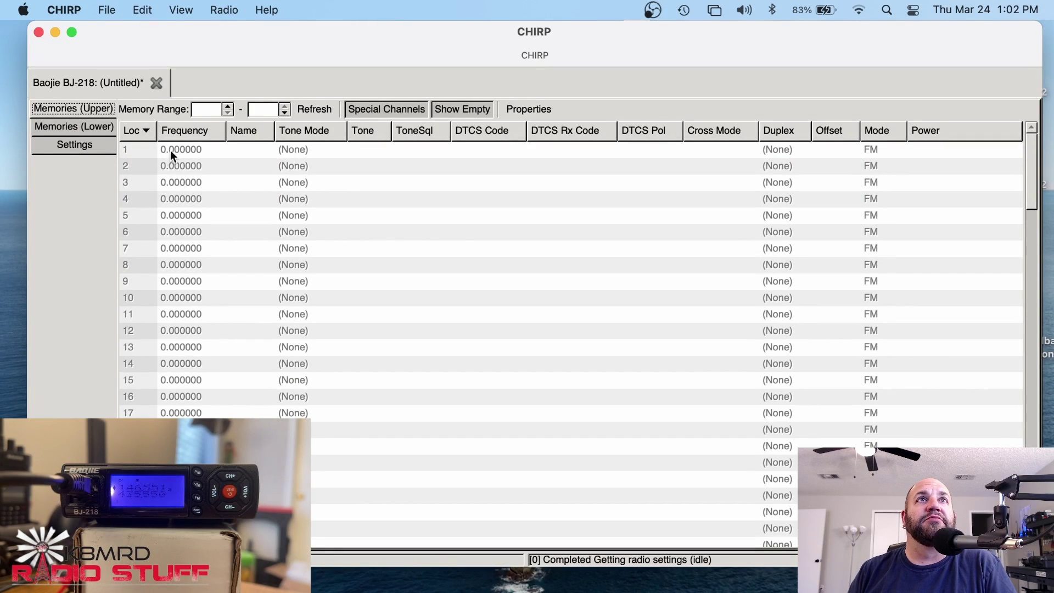
- Set the frequency of memory 1 in the upper memories to 146.860
click(200, 167)
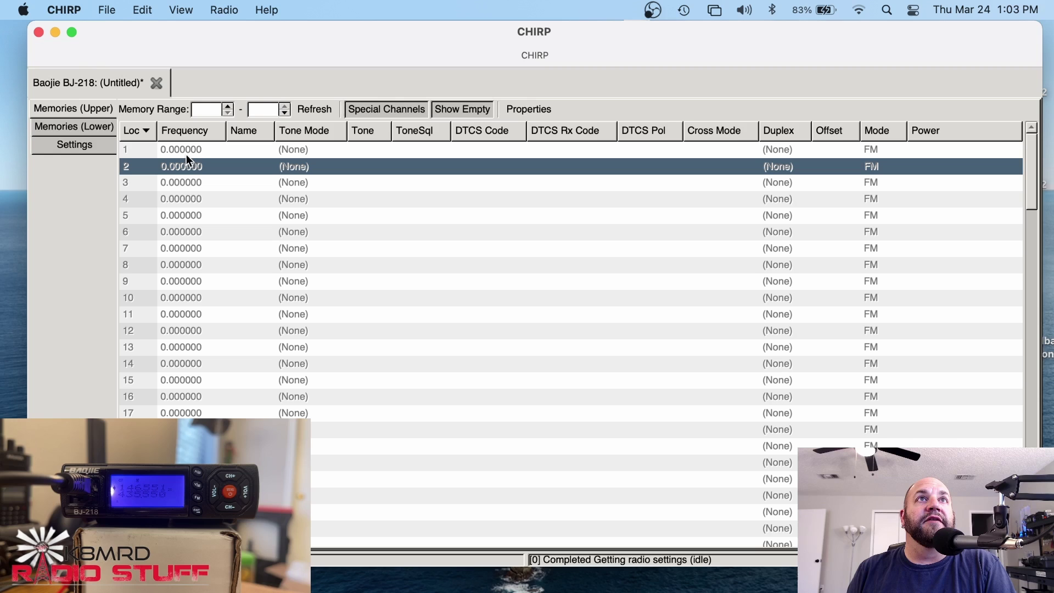
click(183, 150)
click(183, 150)
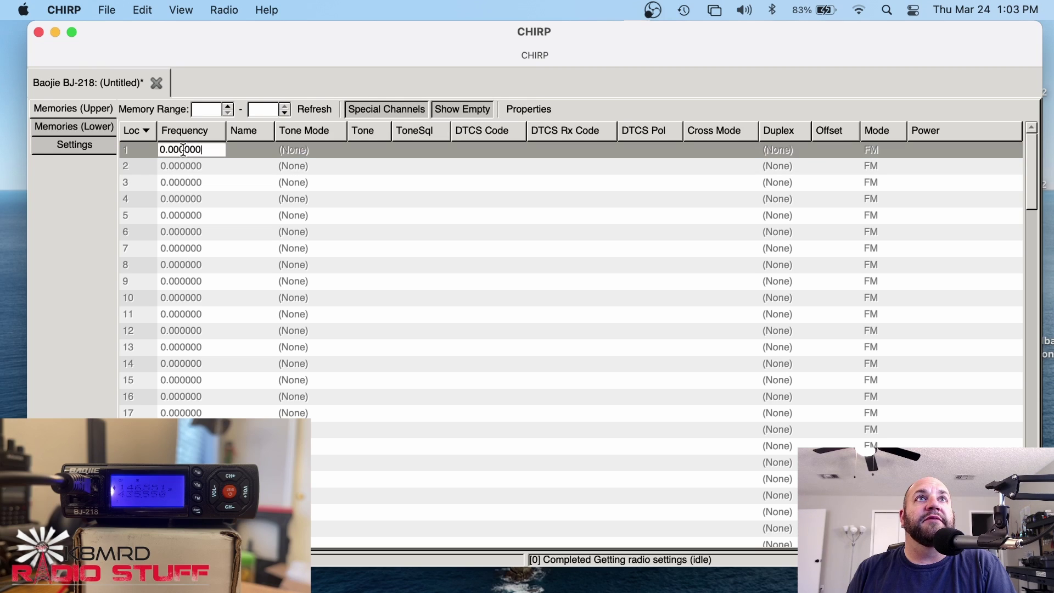
double_click(182, 150)
click(183, 150)
double_click(183, 149)
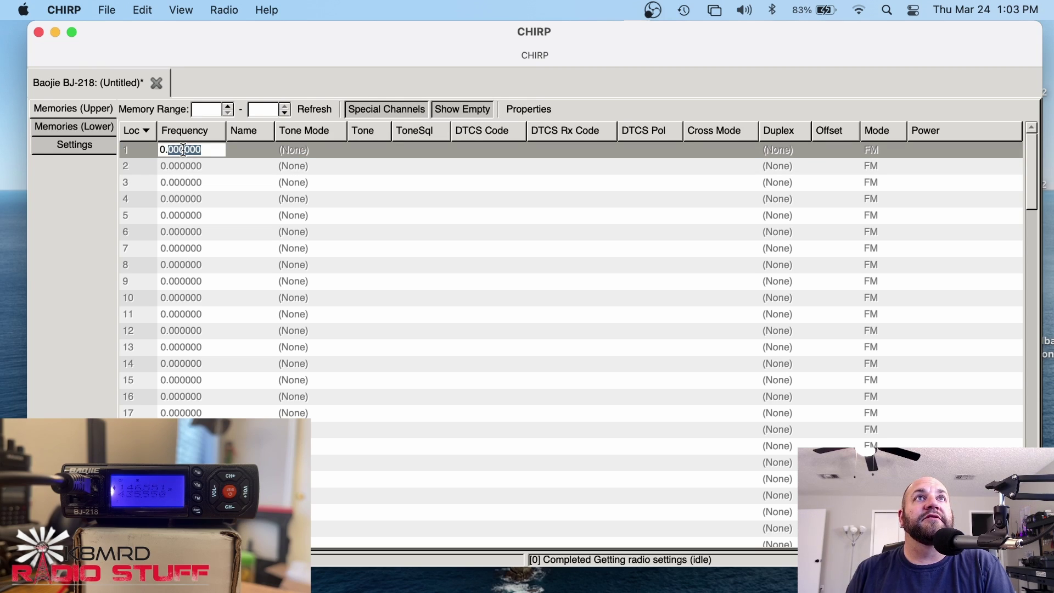
key(BackSpace)
key(BackSpace)
key(BackSpace)
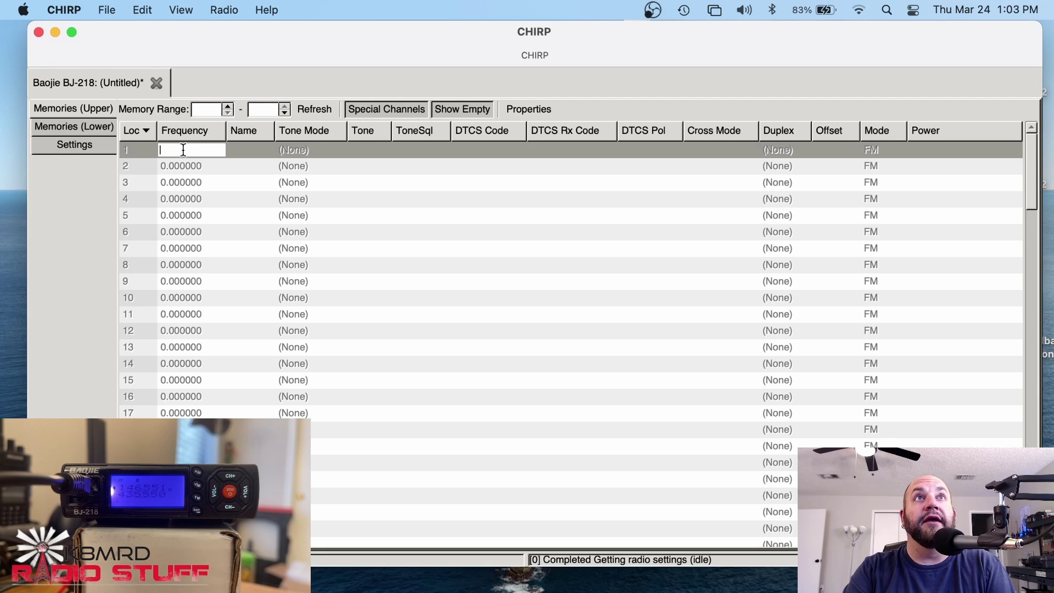
text(1)
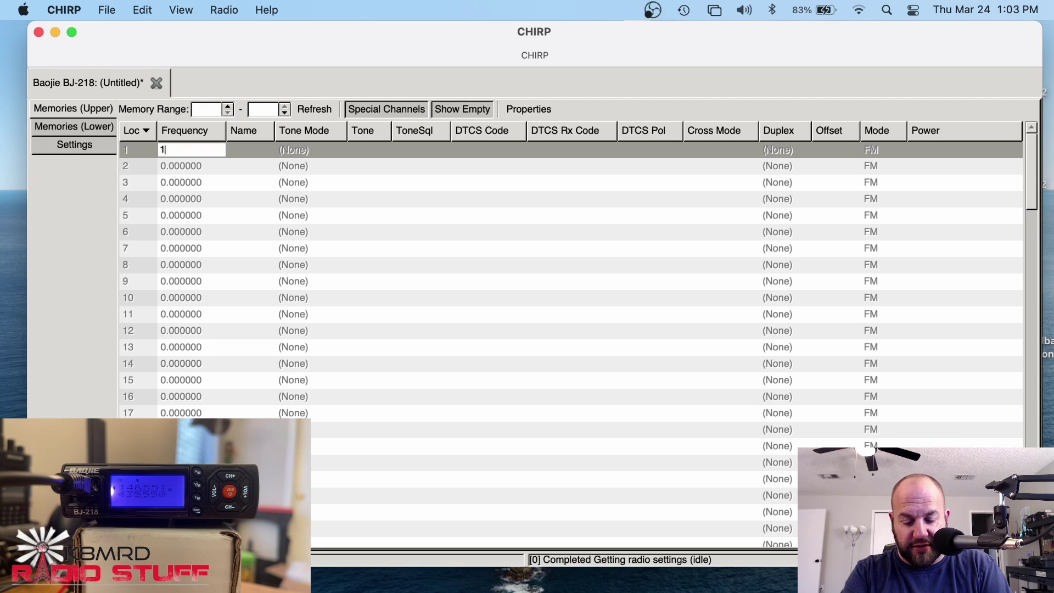
text(46)
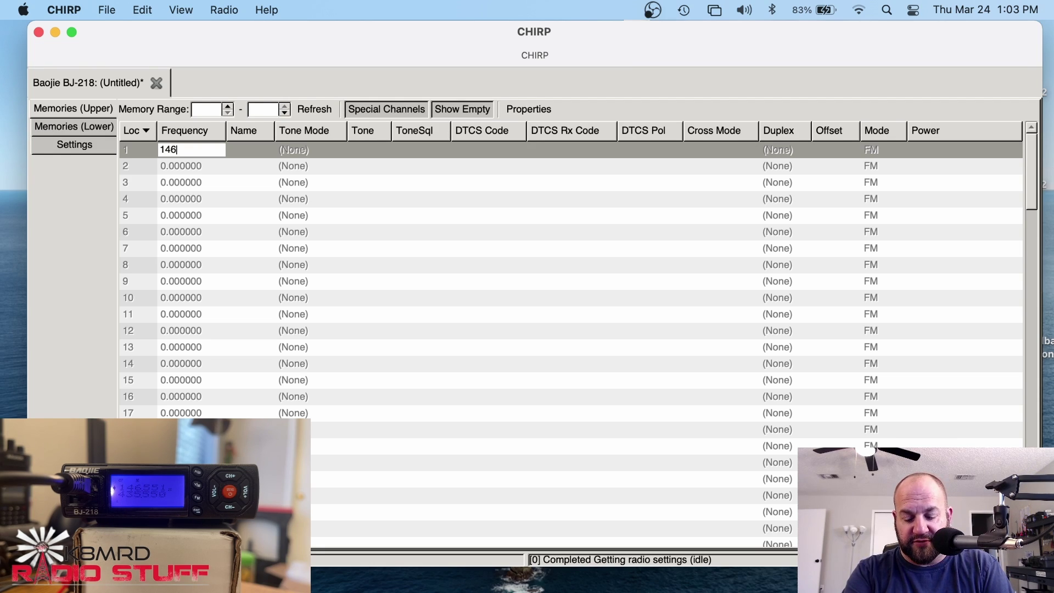
text(.860)
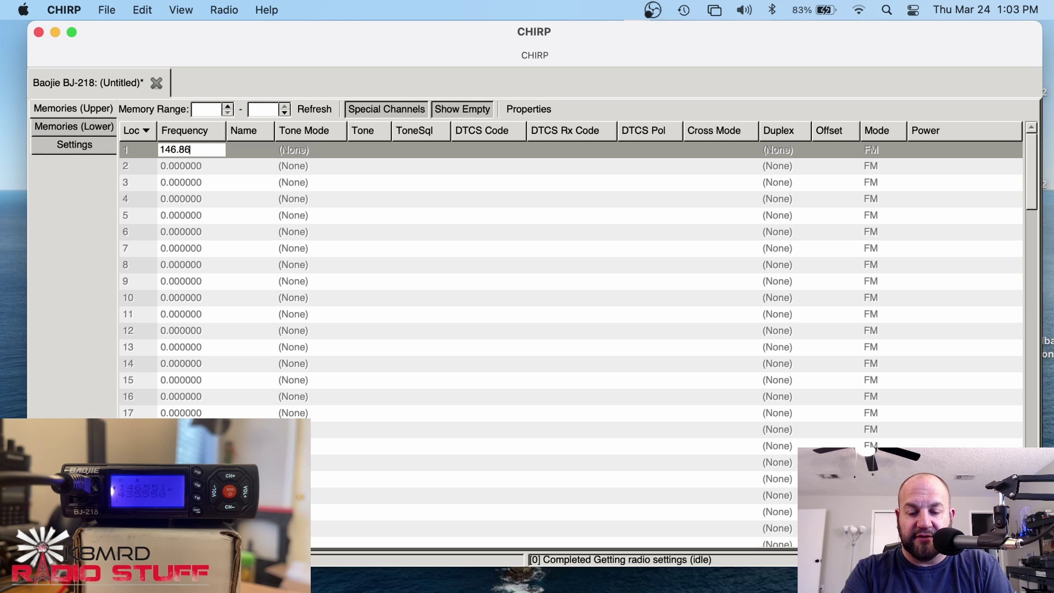
- Name memory 1 in the upper memories HVLLE
click(258, 152)
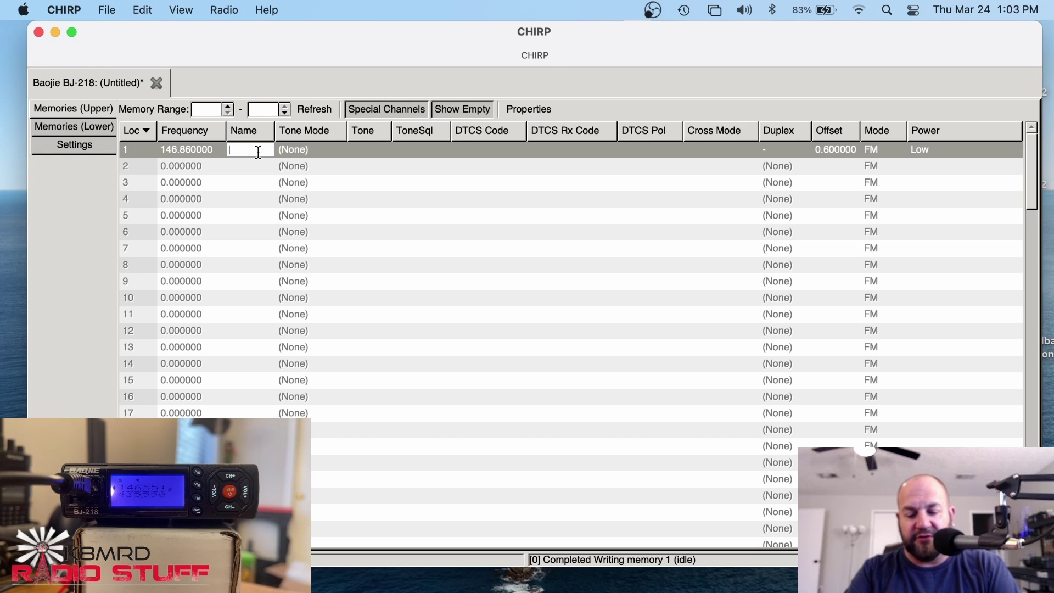
text(HV)
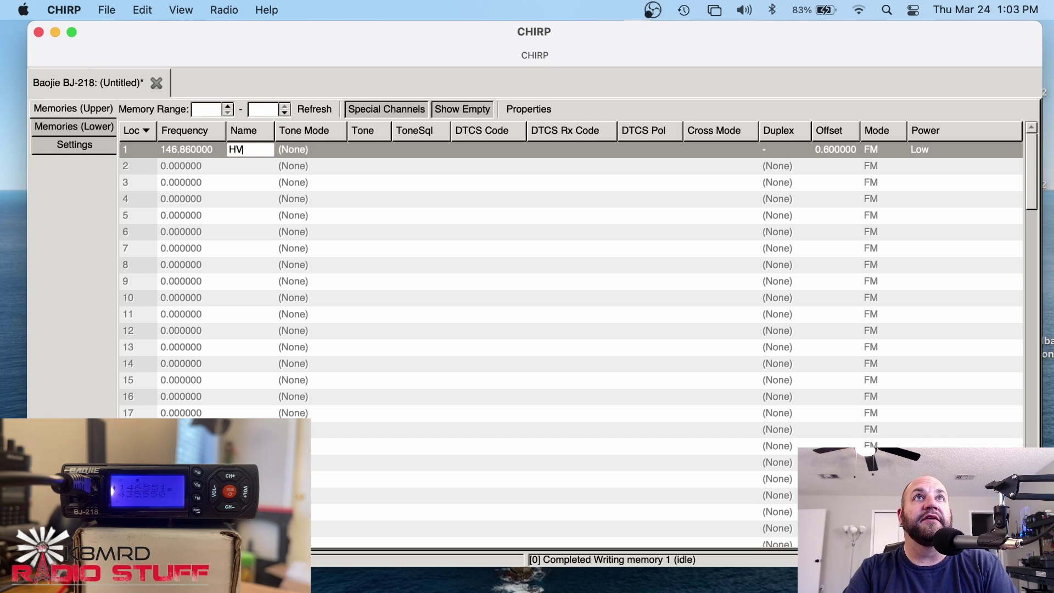
text(LLE)
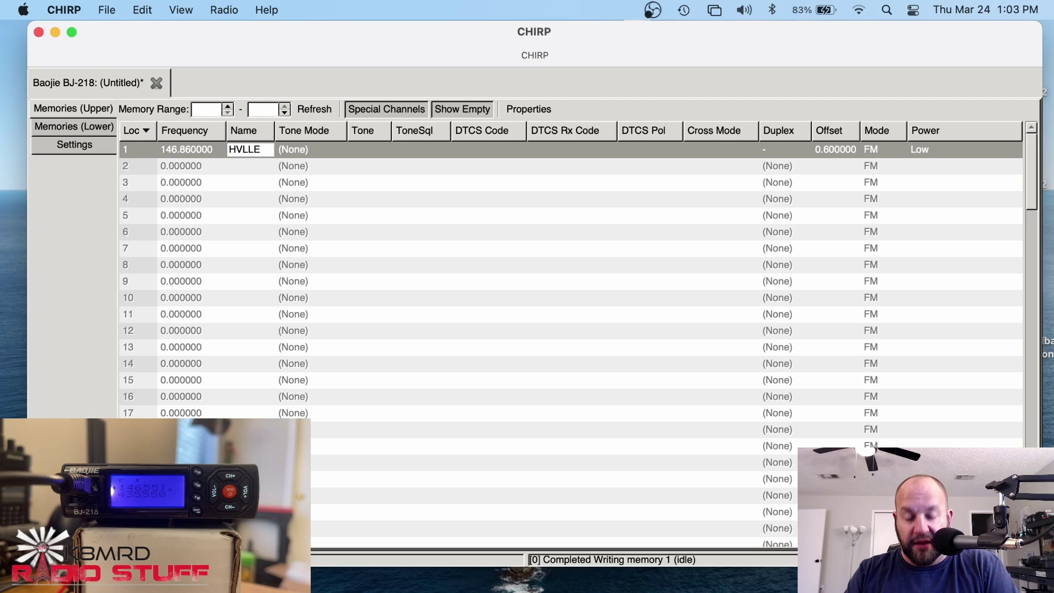
- Set memory 1's tone mode to DTCS with DTCS code 125, leaving the DTCS Rx code blank
click(281, 151)
click(298, 152)
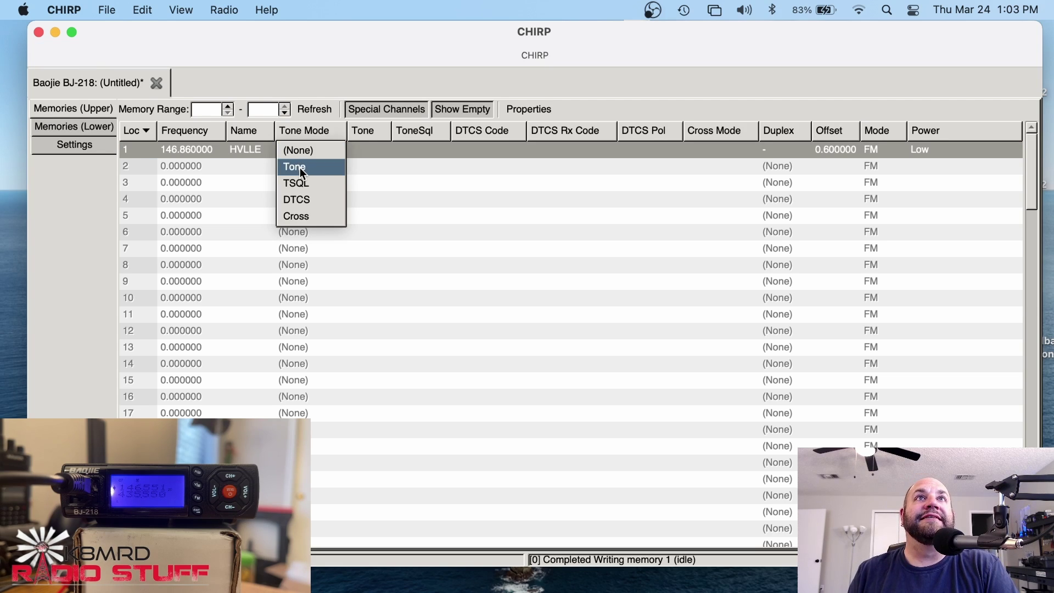
click(303, 201)
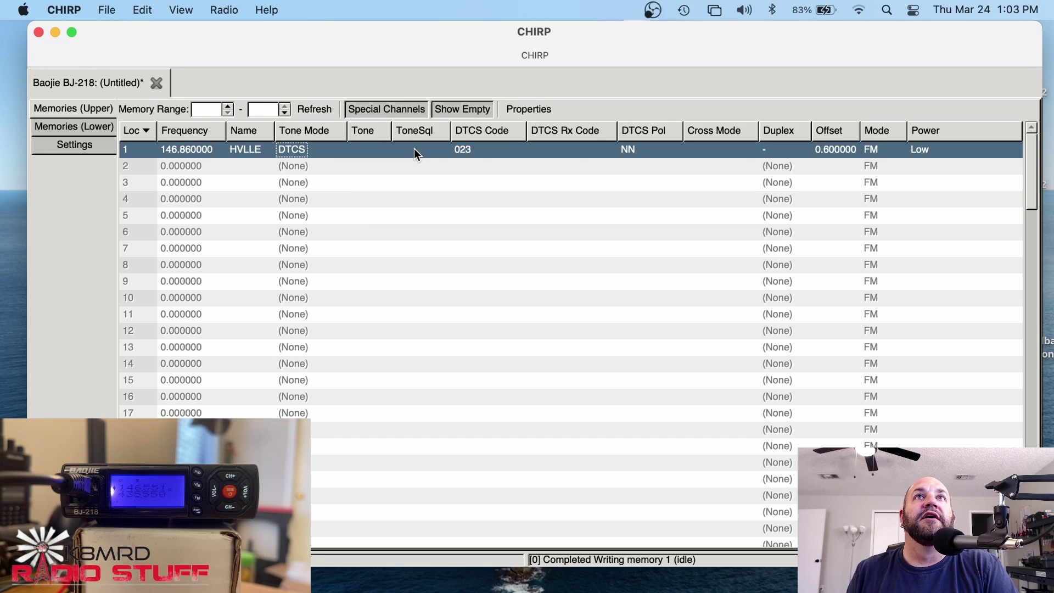
click(493, 151)
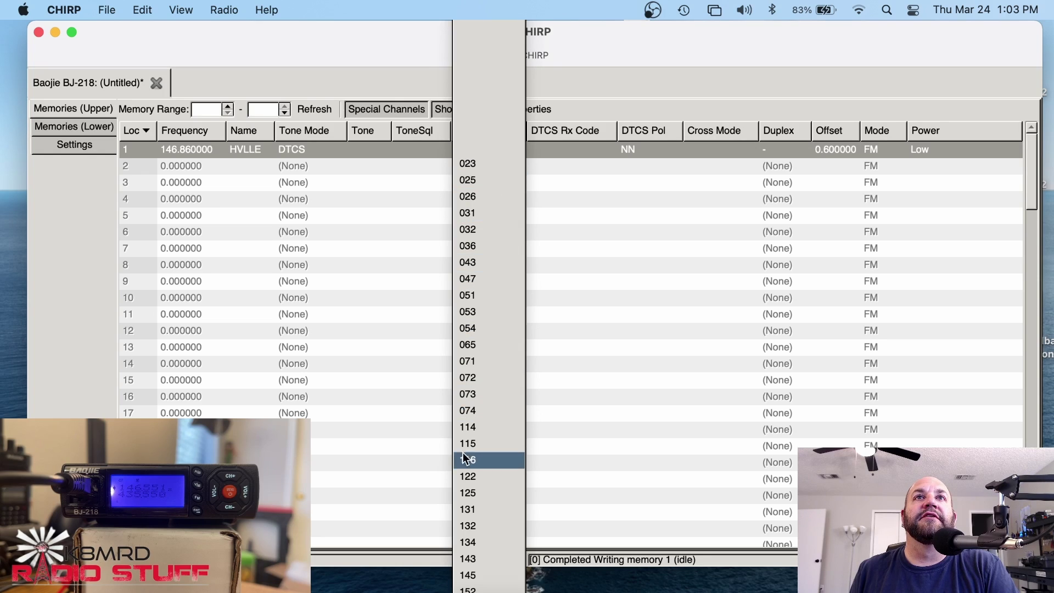
click(467, 492)
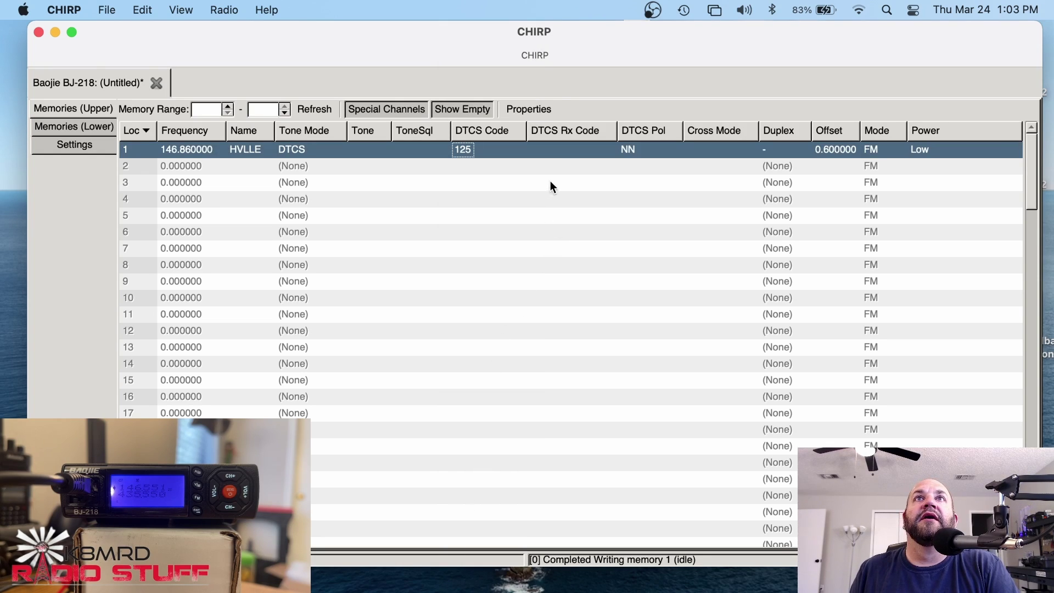
click(565, 148)
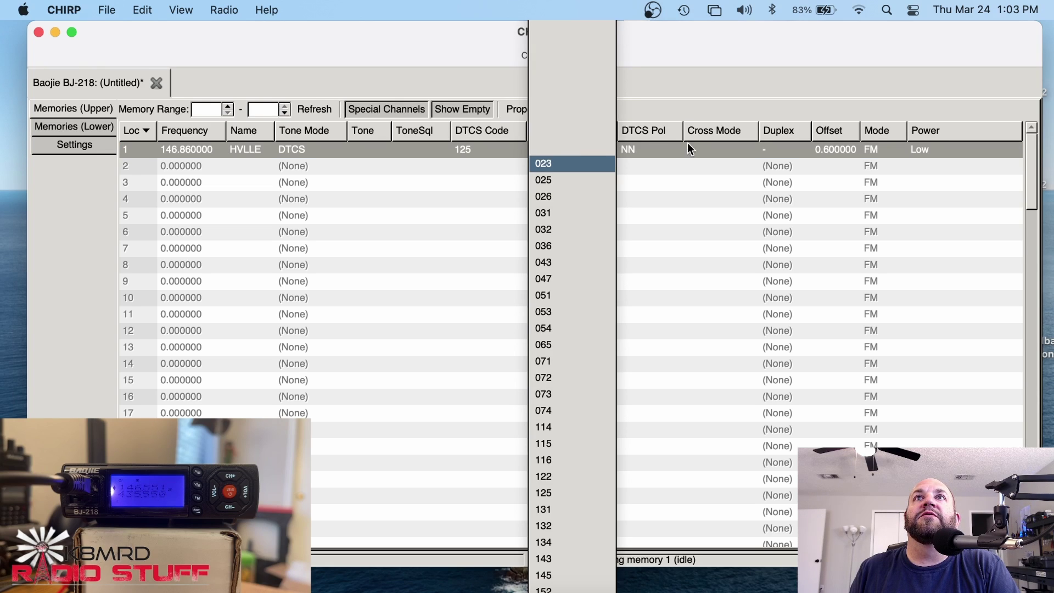
click(707, 132)
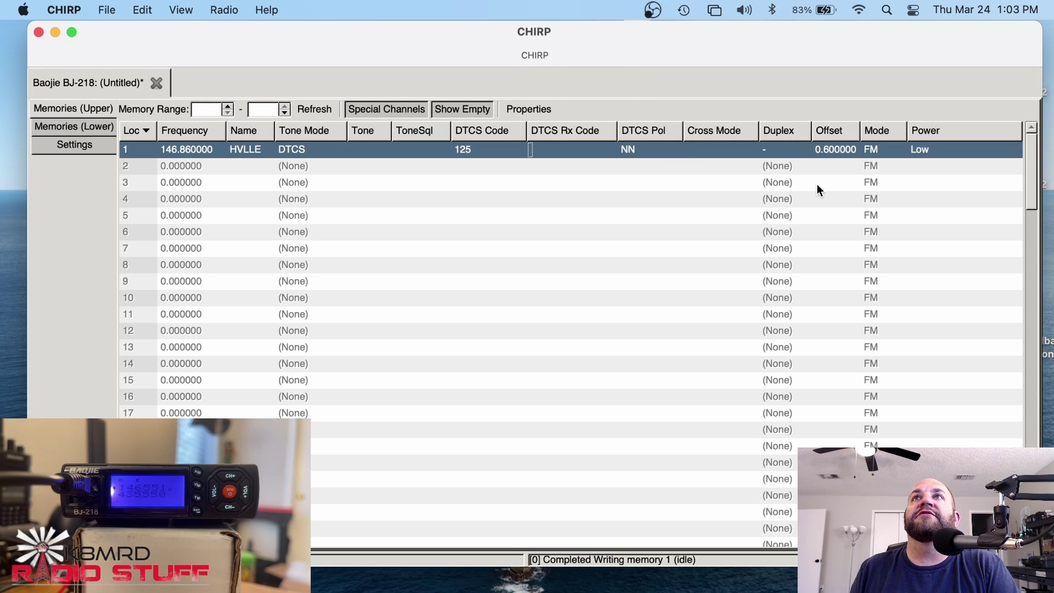
- Set the transmit power of memory 1 to High
click(935, 150)
click(933, 163)
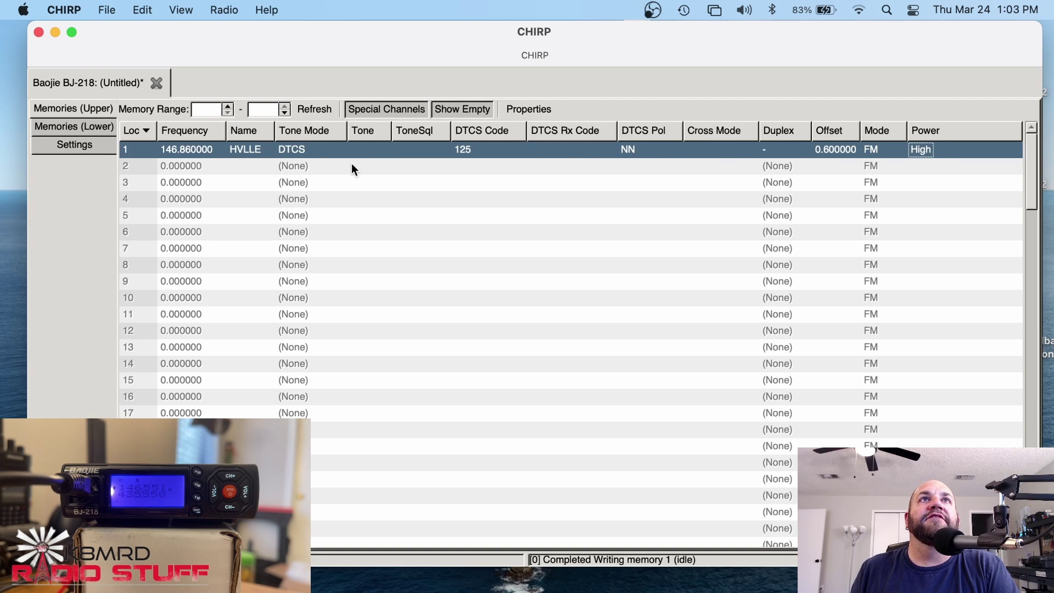
- Set memory 2 in the upper memories to frequency 146.52 and name it 2SMPLX
click(188, 166)
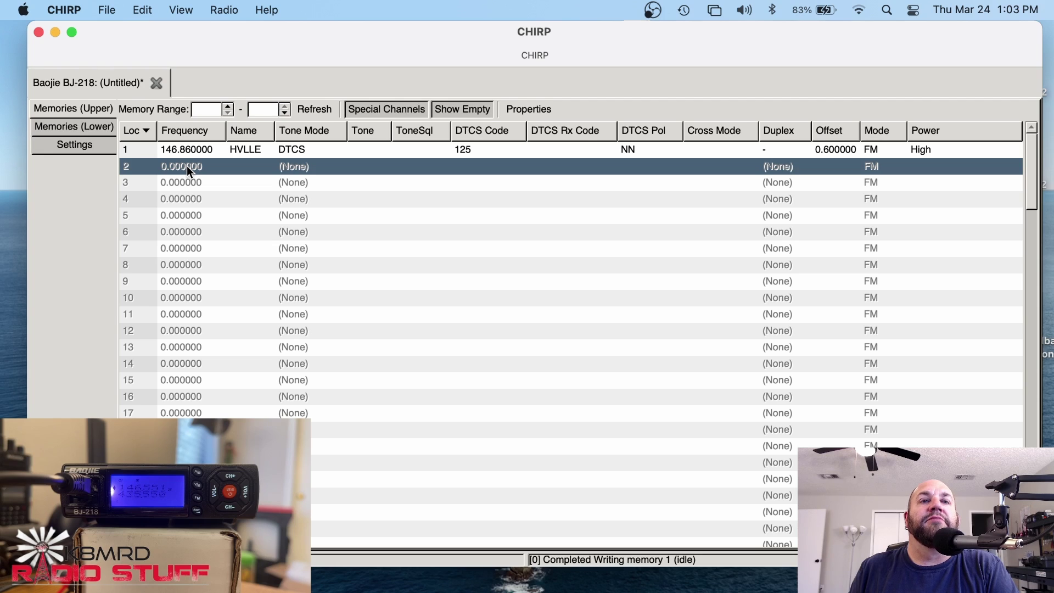
click(187, 165)
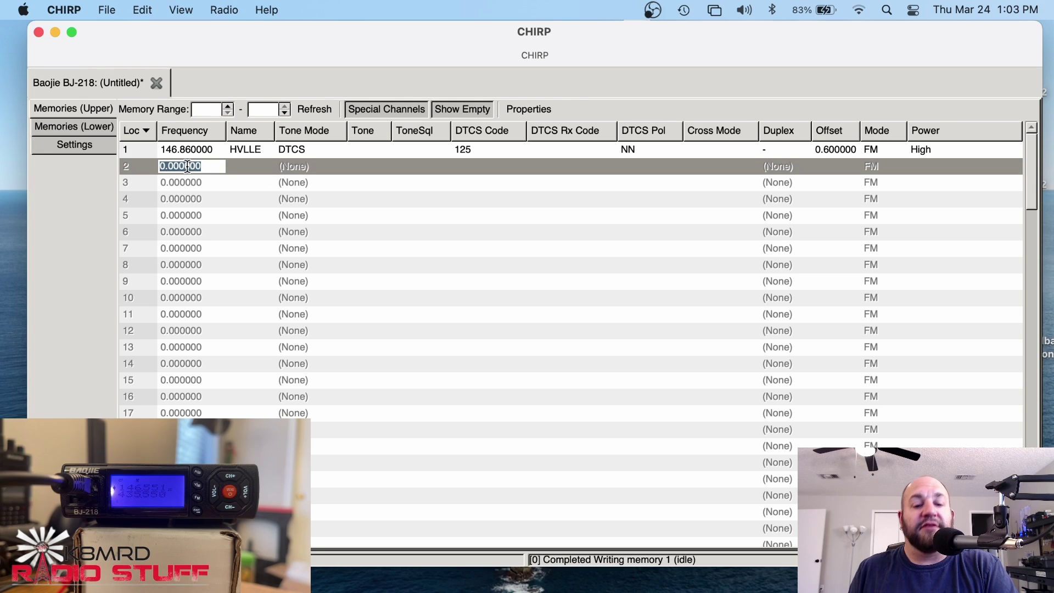
text(146.52)
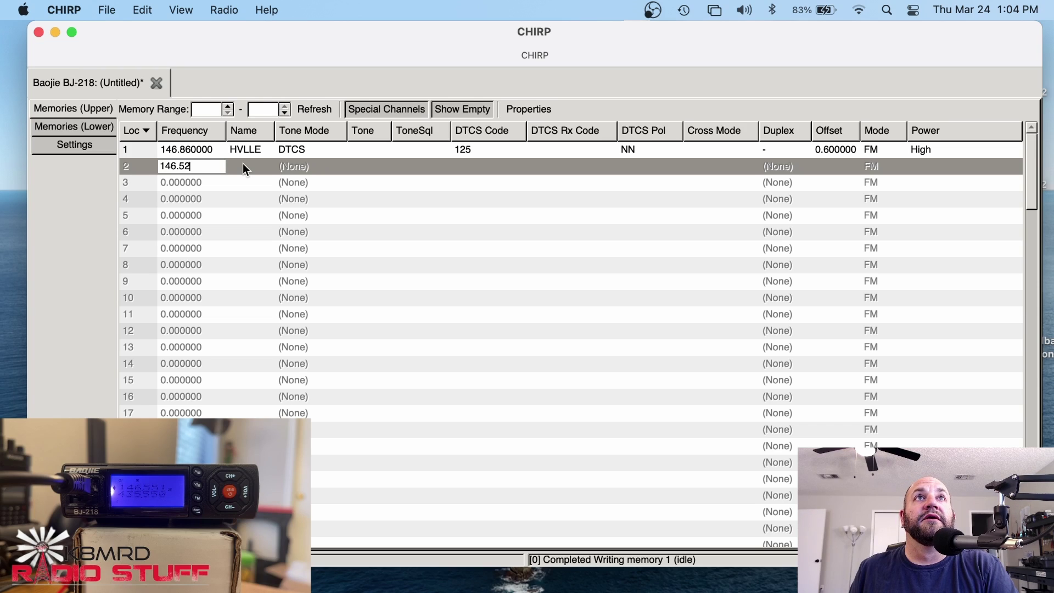
click(243, 165)
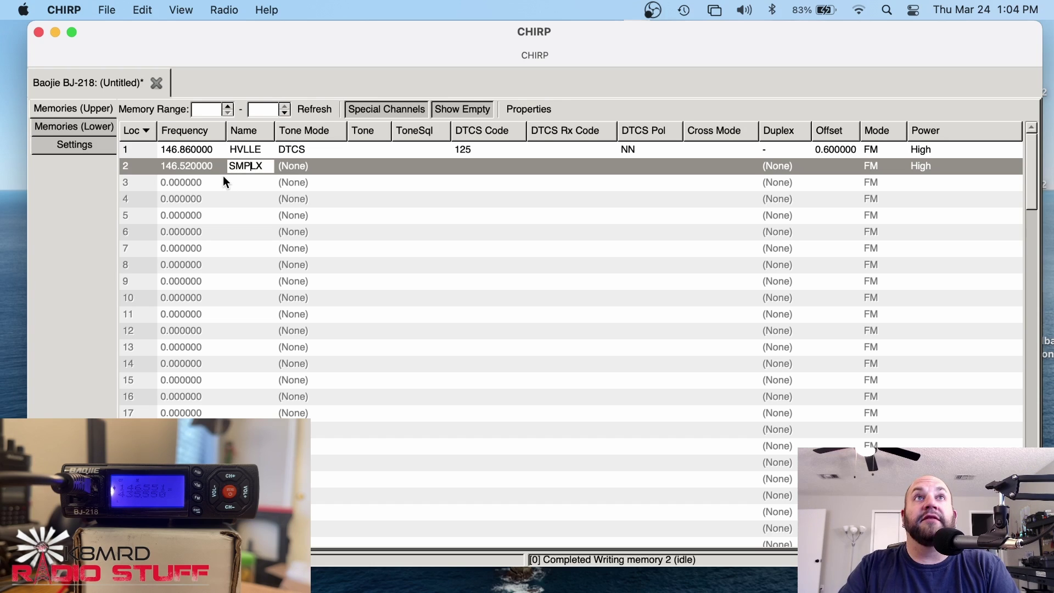
text(2)
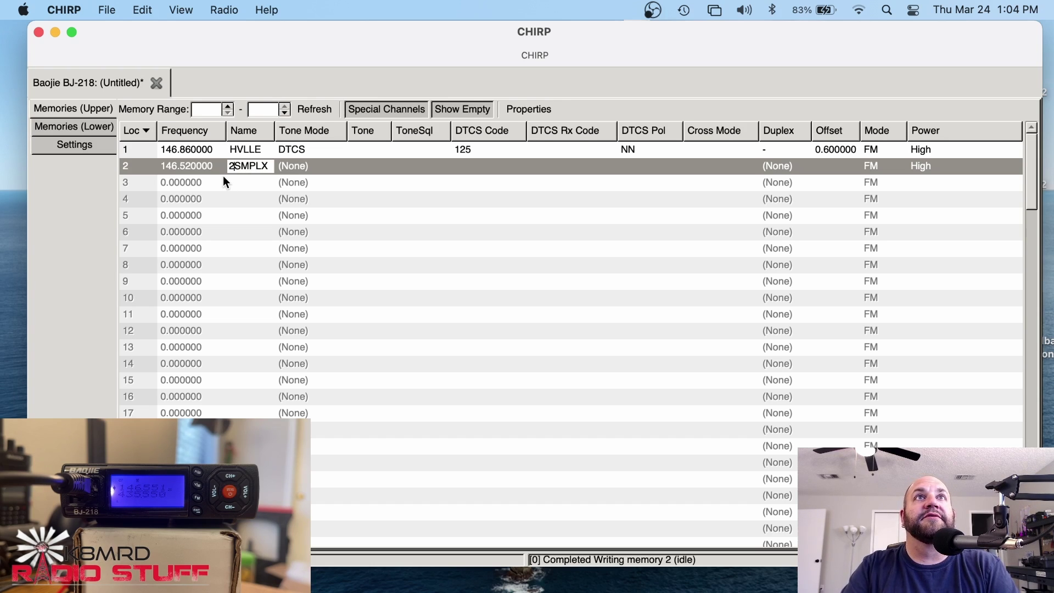
- Set the frequency of memory 3 in the upper memories to 446.000
click(189, 180)
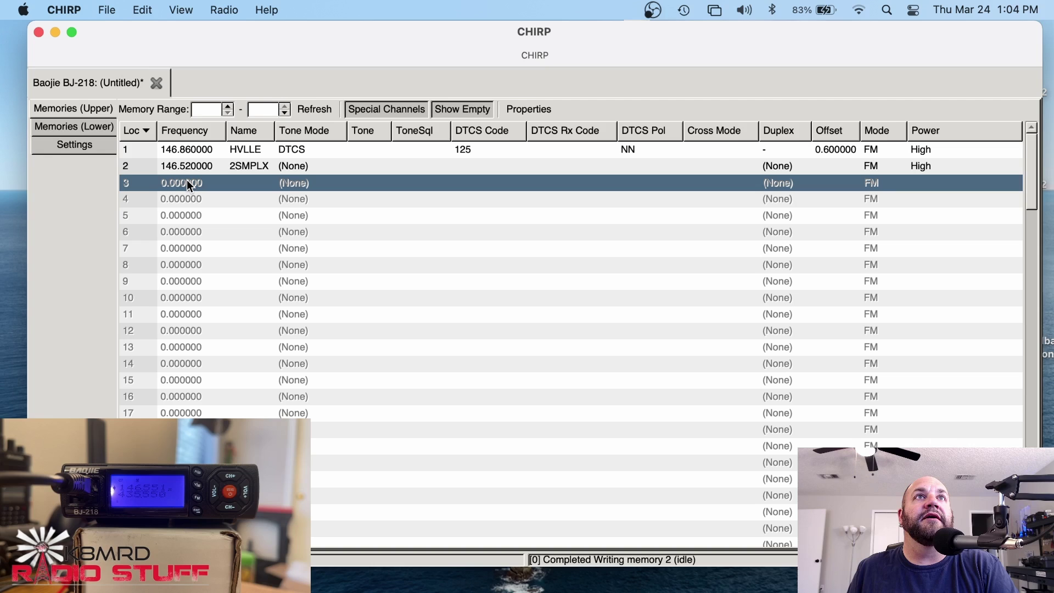
click(187, 181)
double_click(187, 180)
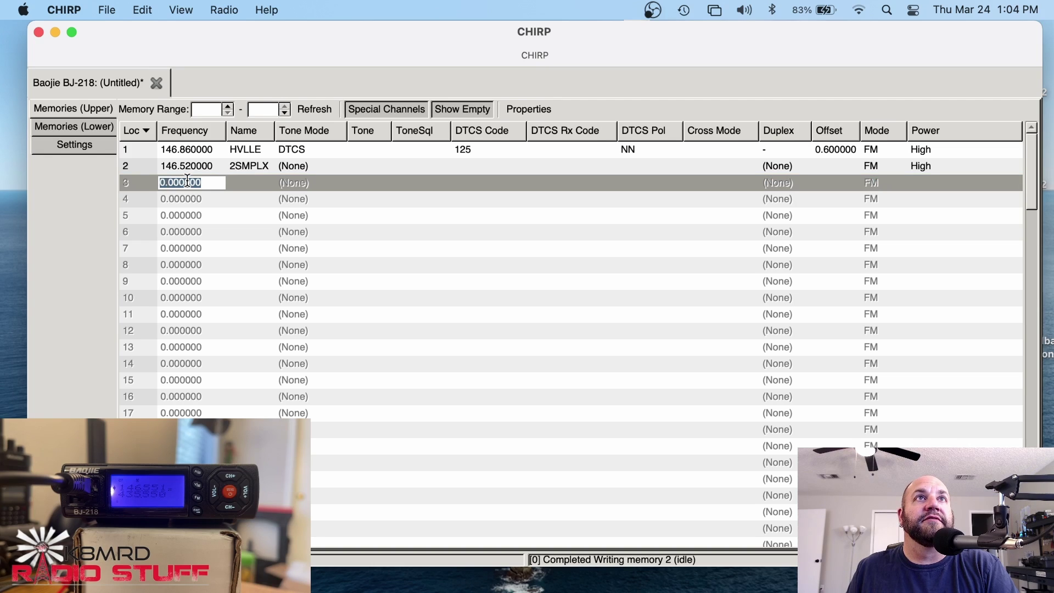
click(187, 181)
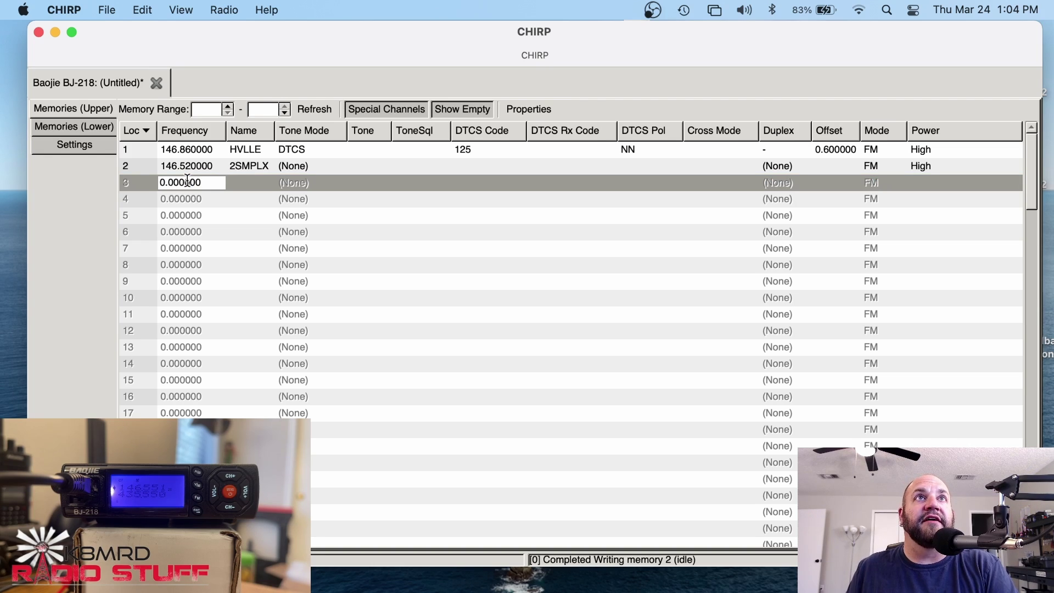
key(super+a)
key(BackSpace)
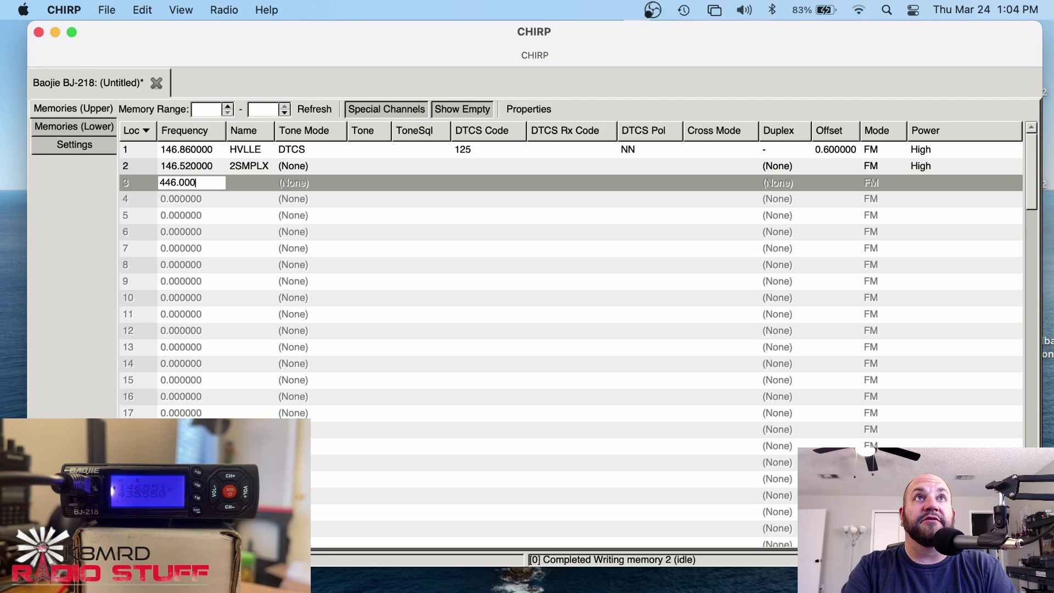
key(Return)
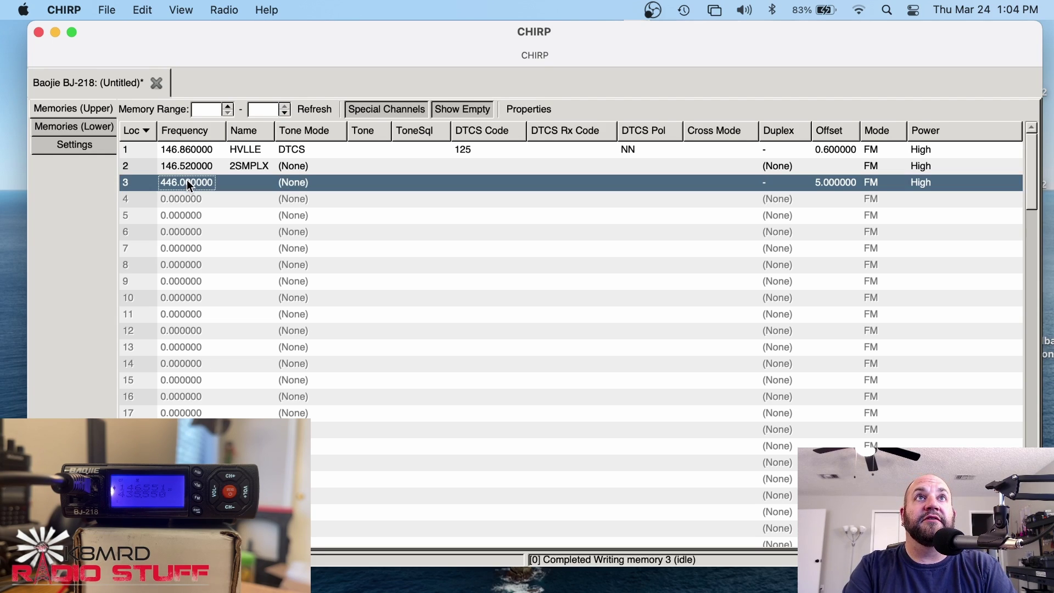
- Name memory 3 in the upper memories 70SX and set its duplex to (None)
click(247, 180)
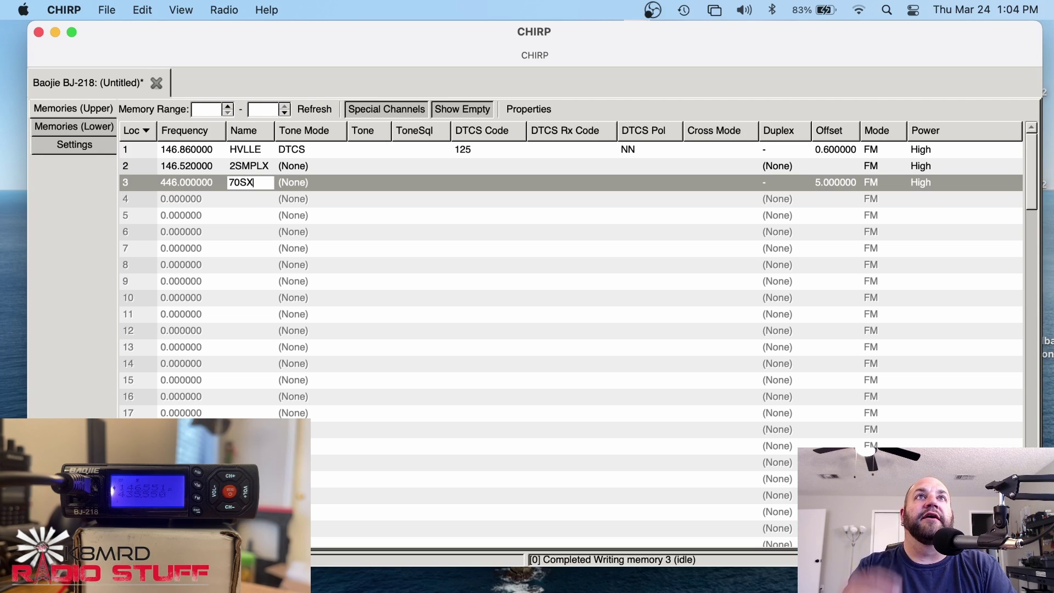
text(70SX)
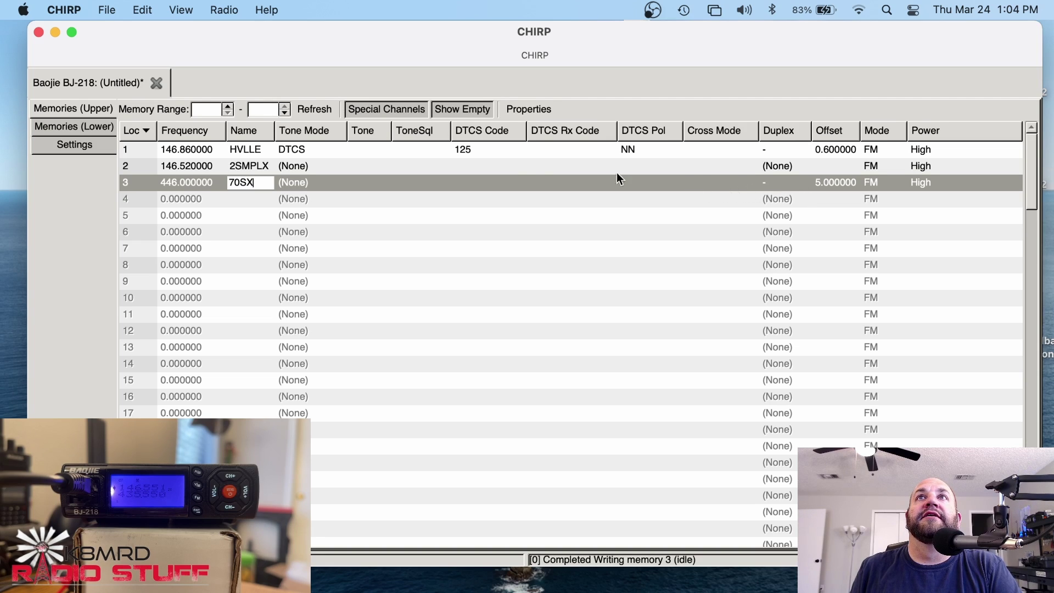
click(766, 181)
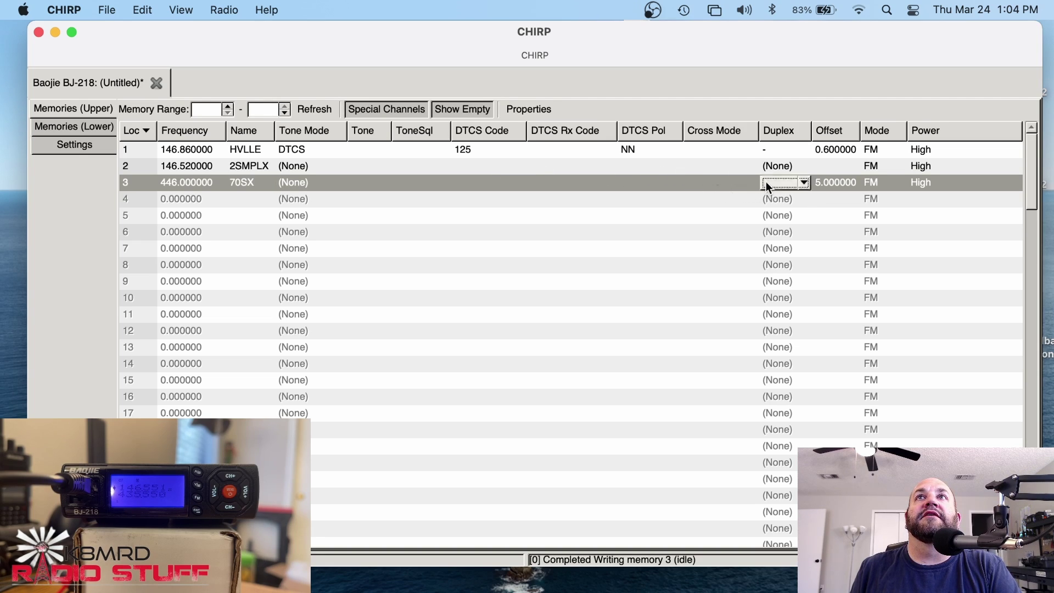
click(780, 167)
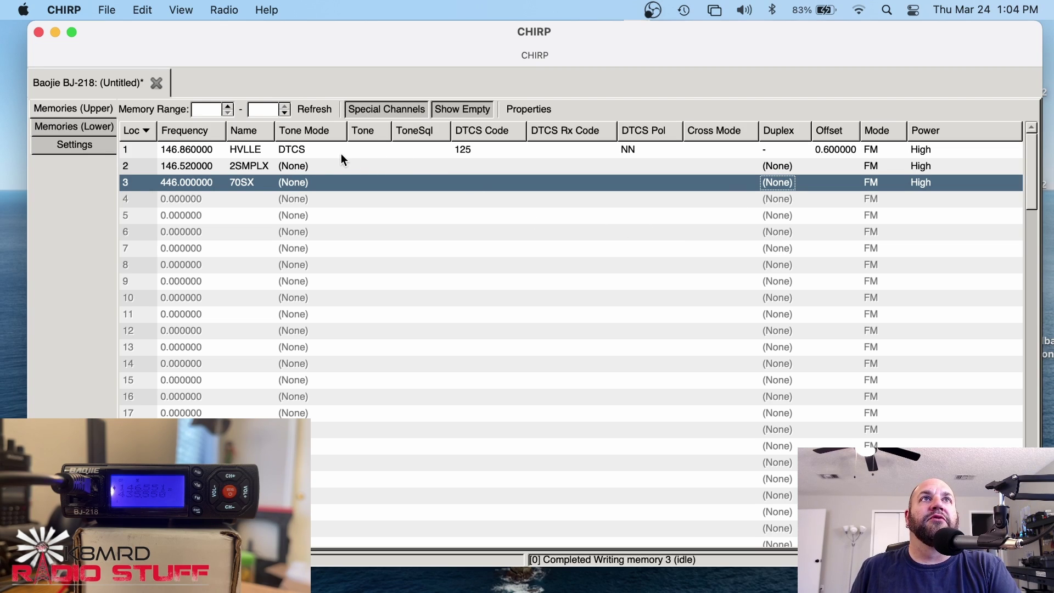
click(228, 11)
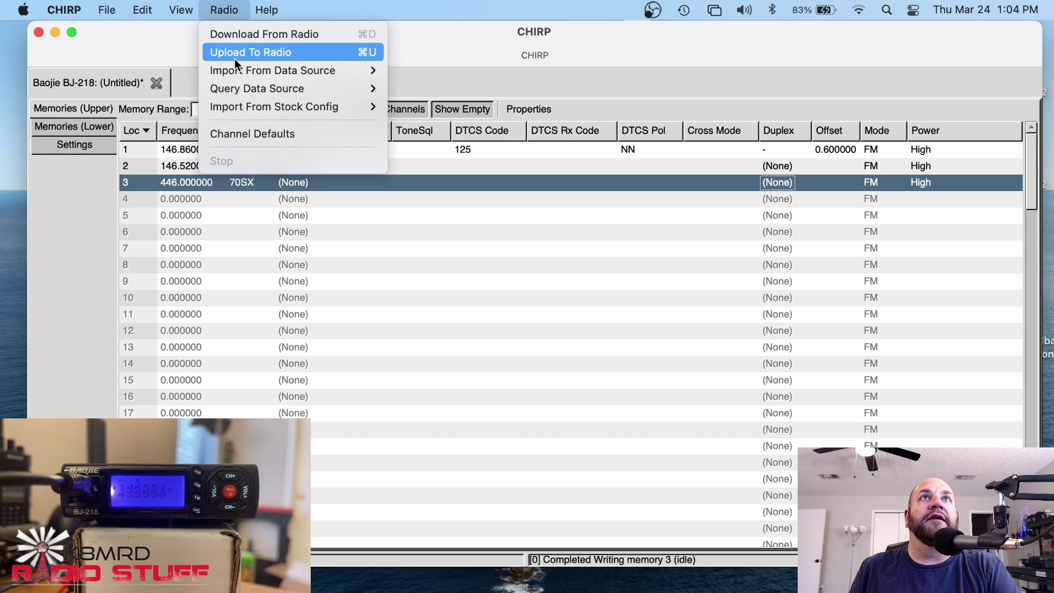
click(171, 54)
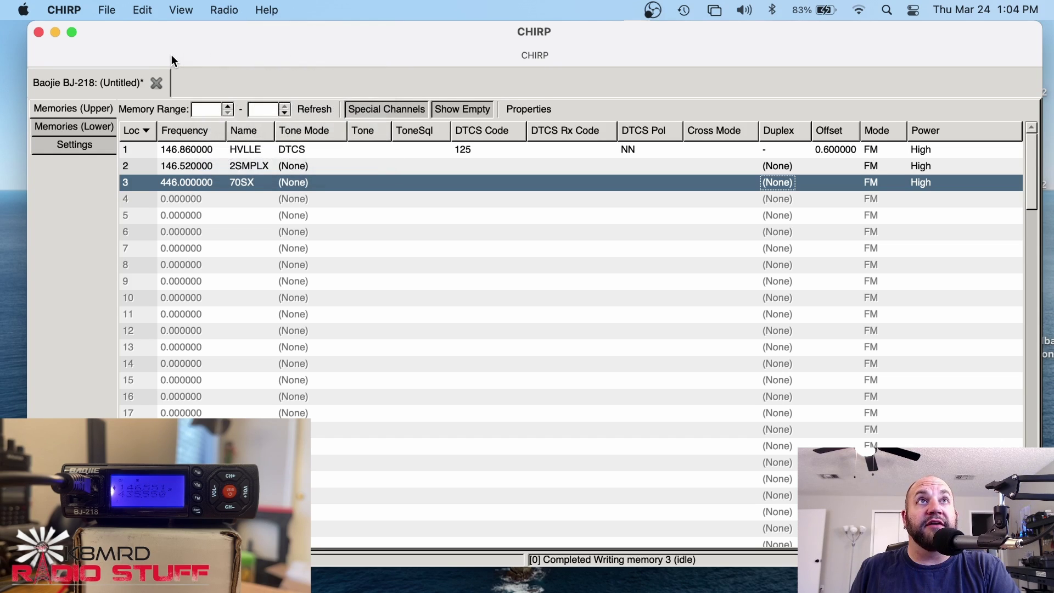
click(72, 122)
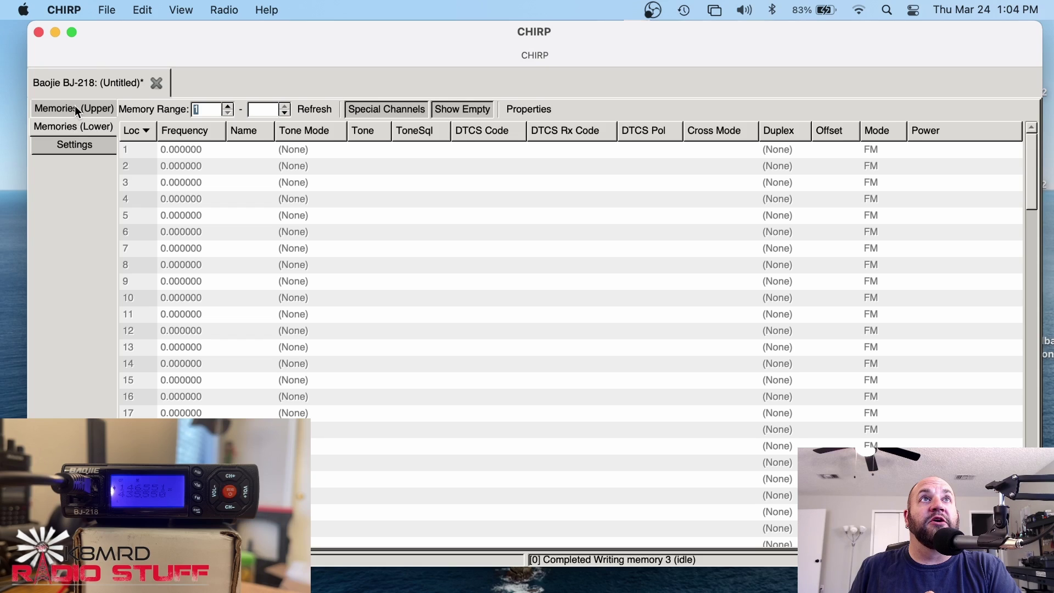
click(75, 106)
- Copy memories 1 to 3 from the upper memories and paste them into the lower memories starting at memory 1
click(183, 152)
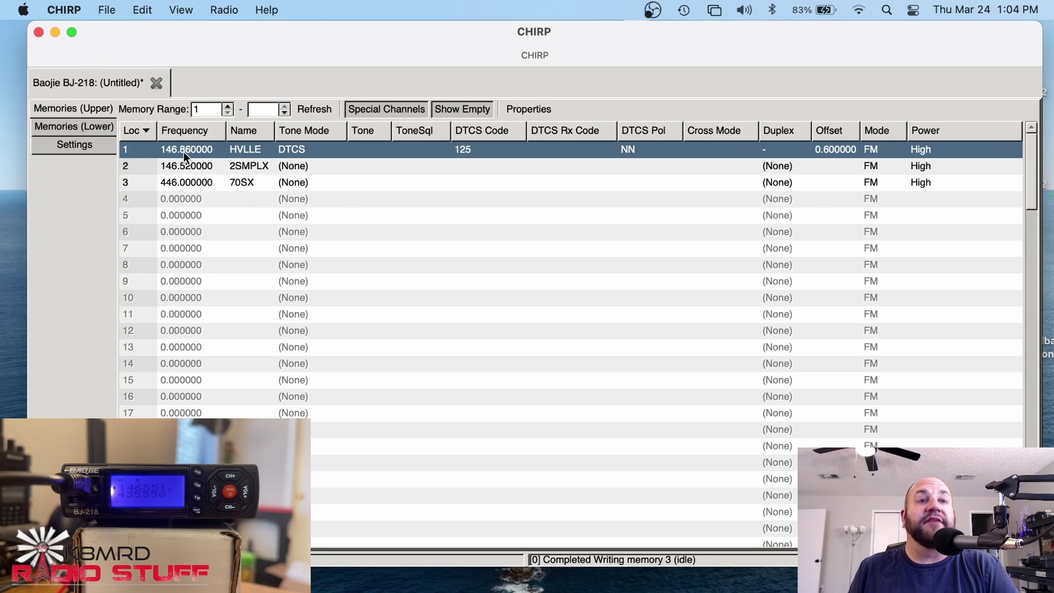
shift+click(189, 183)
right_click(189, 182)
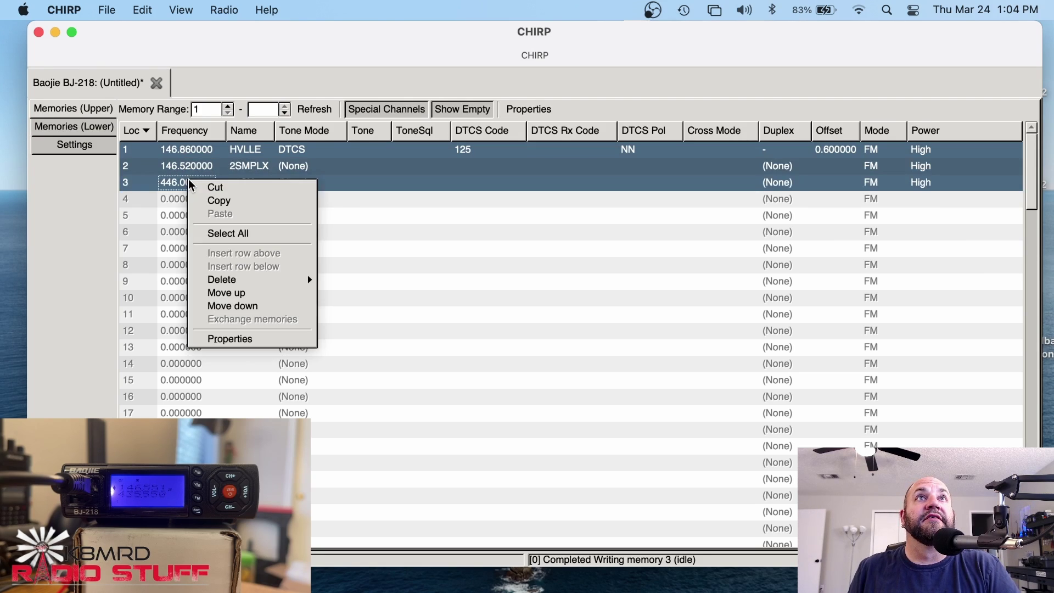
click(222, 200)
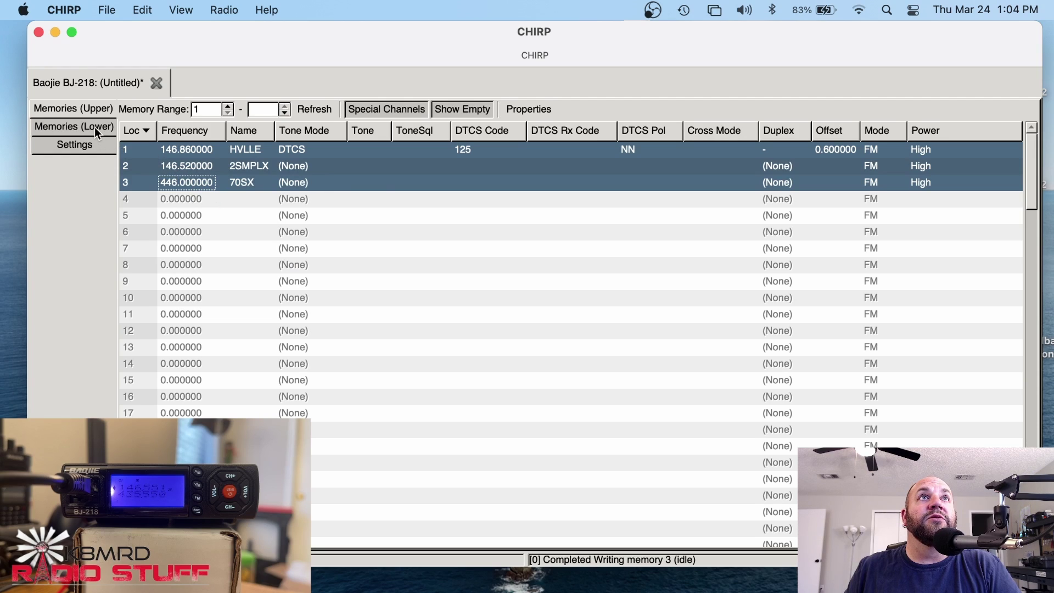
click(94, 127)
right_click(180, 151)
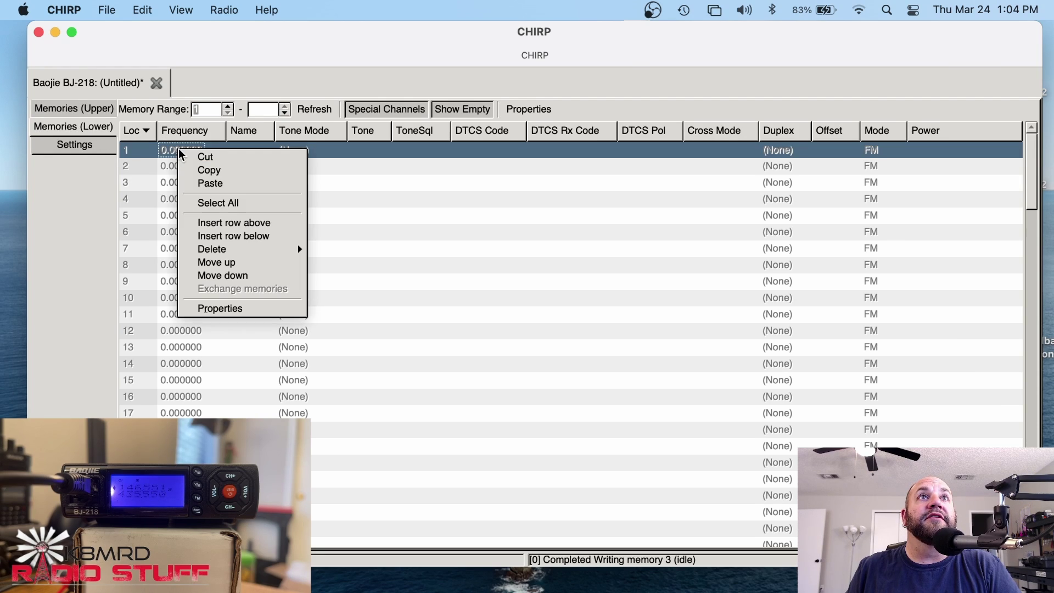
click(215, 183)
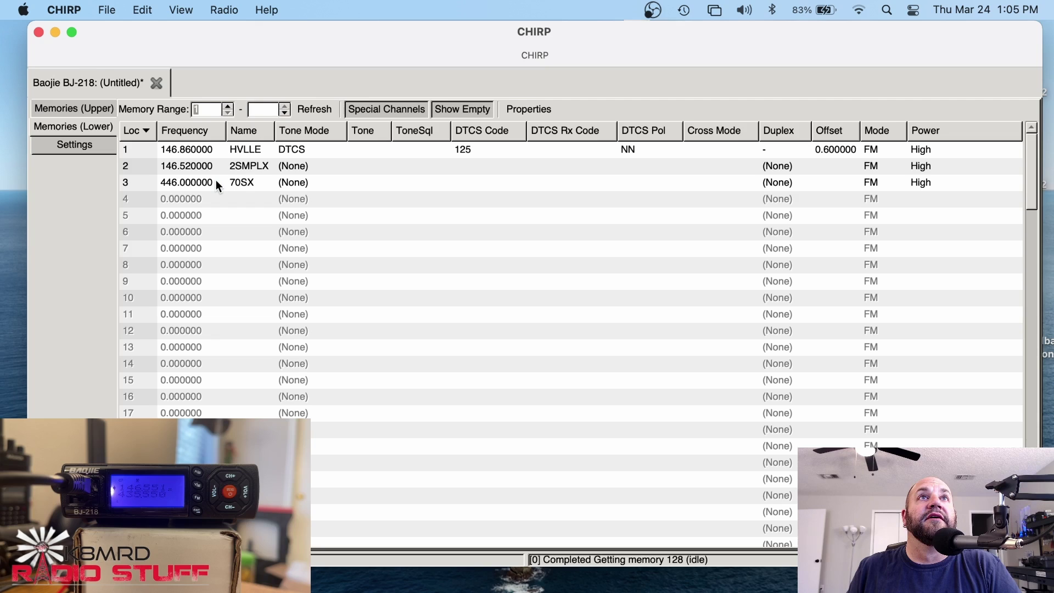
- Upload the memories to the Baojie BJ-218 through port /dev/cu.usbserial-14130, accepting the upload instructions
click(235, 12)
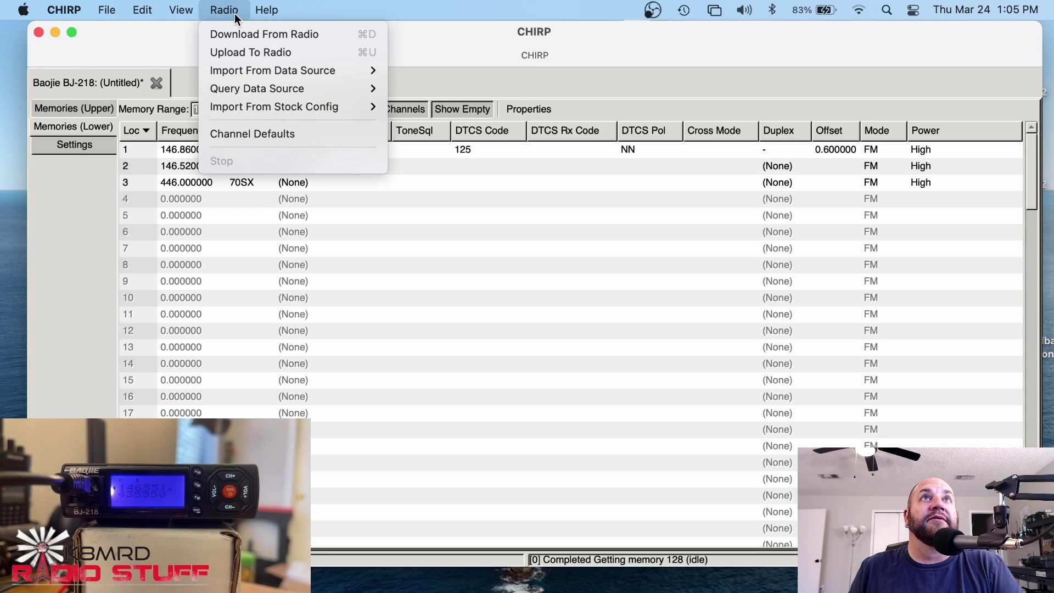
click(243, 50)
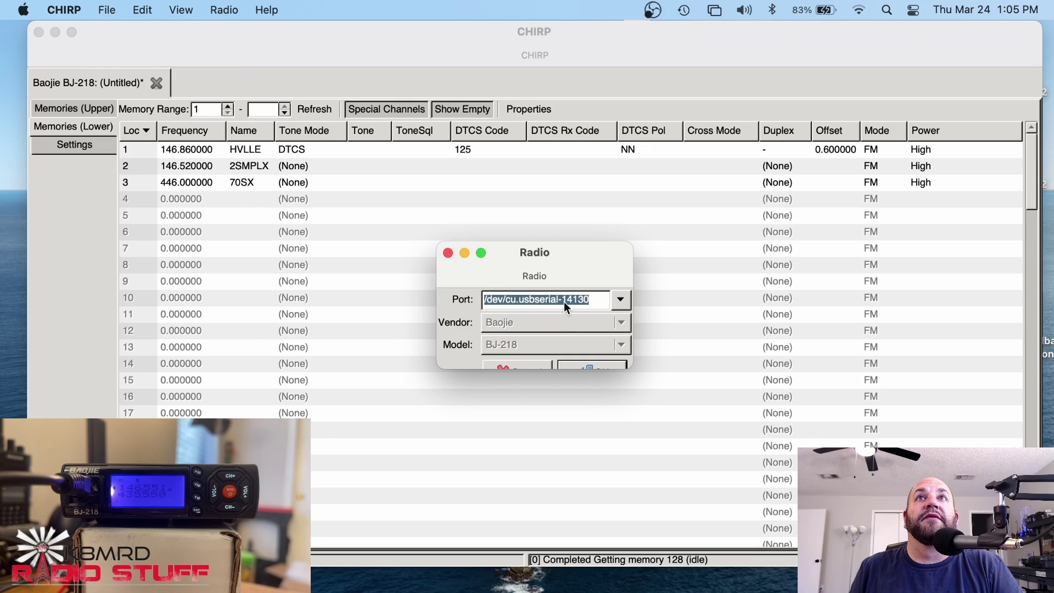
drag(527, 258, 538, 256)
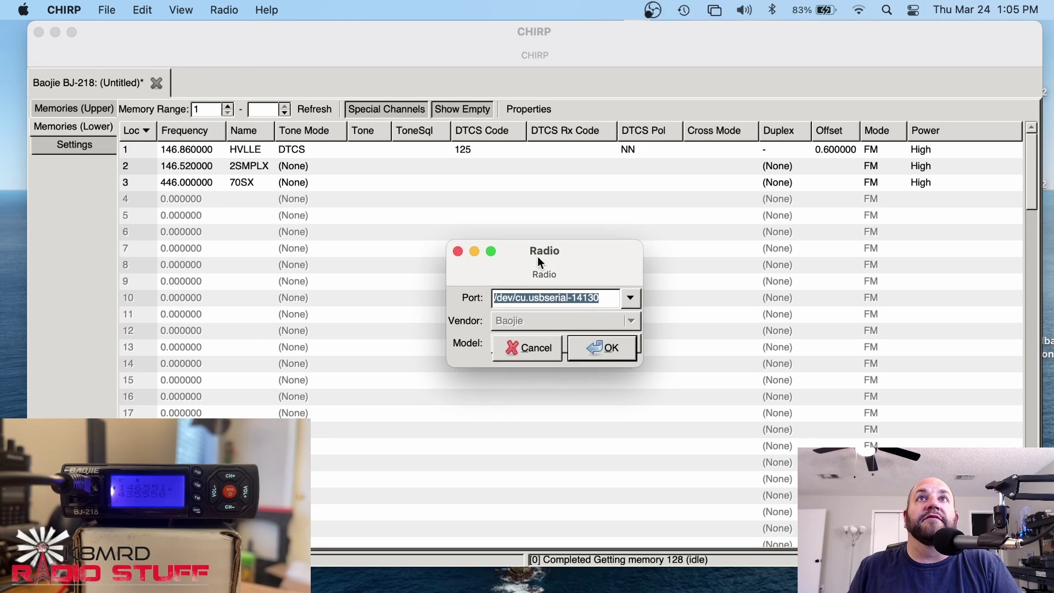
click(602, 351)
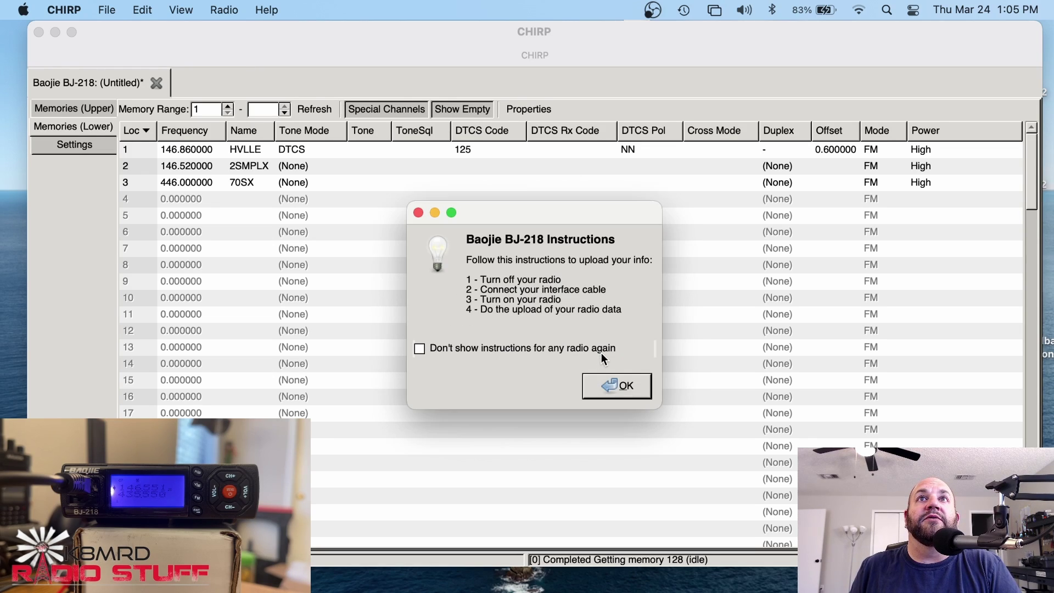
click(614, 375)
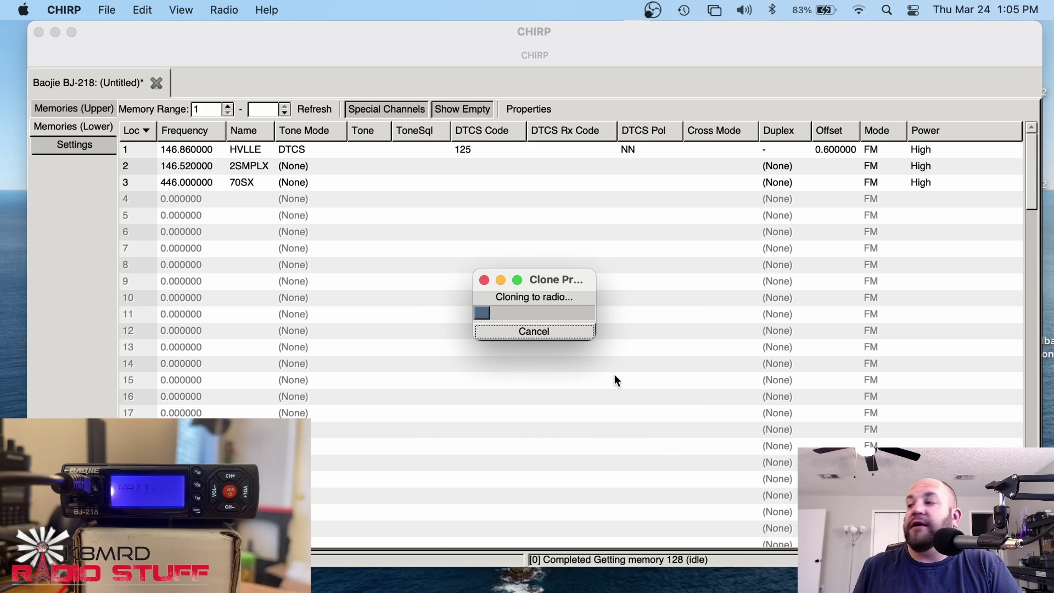